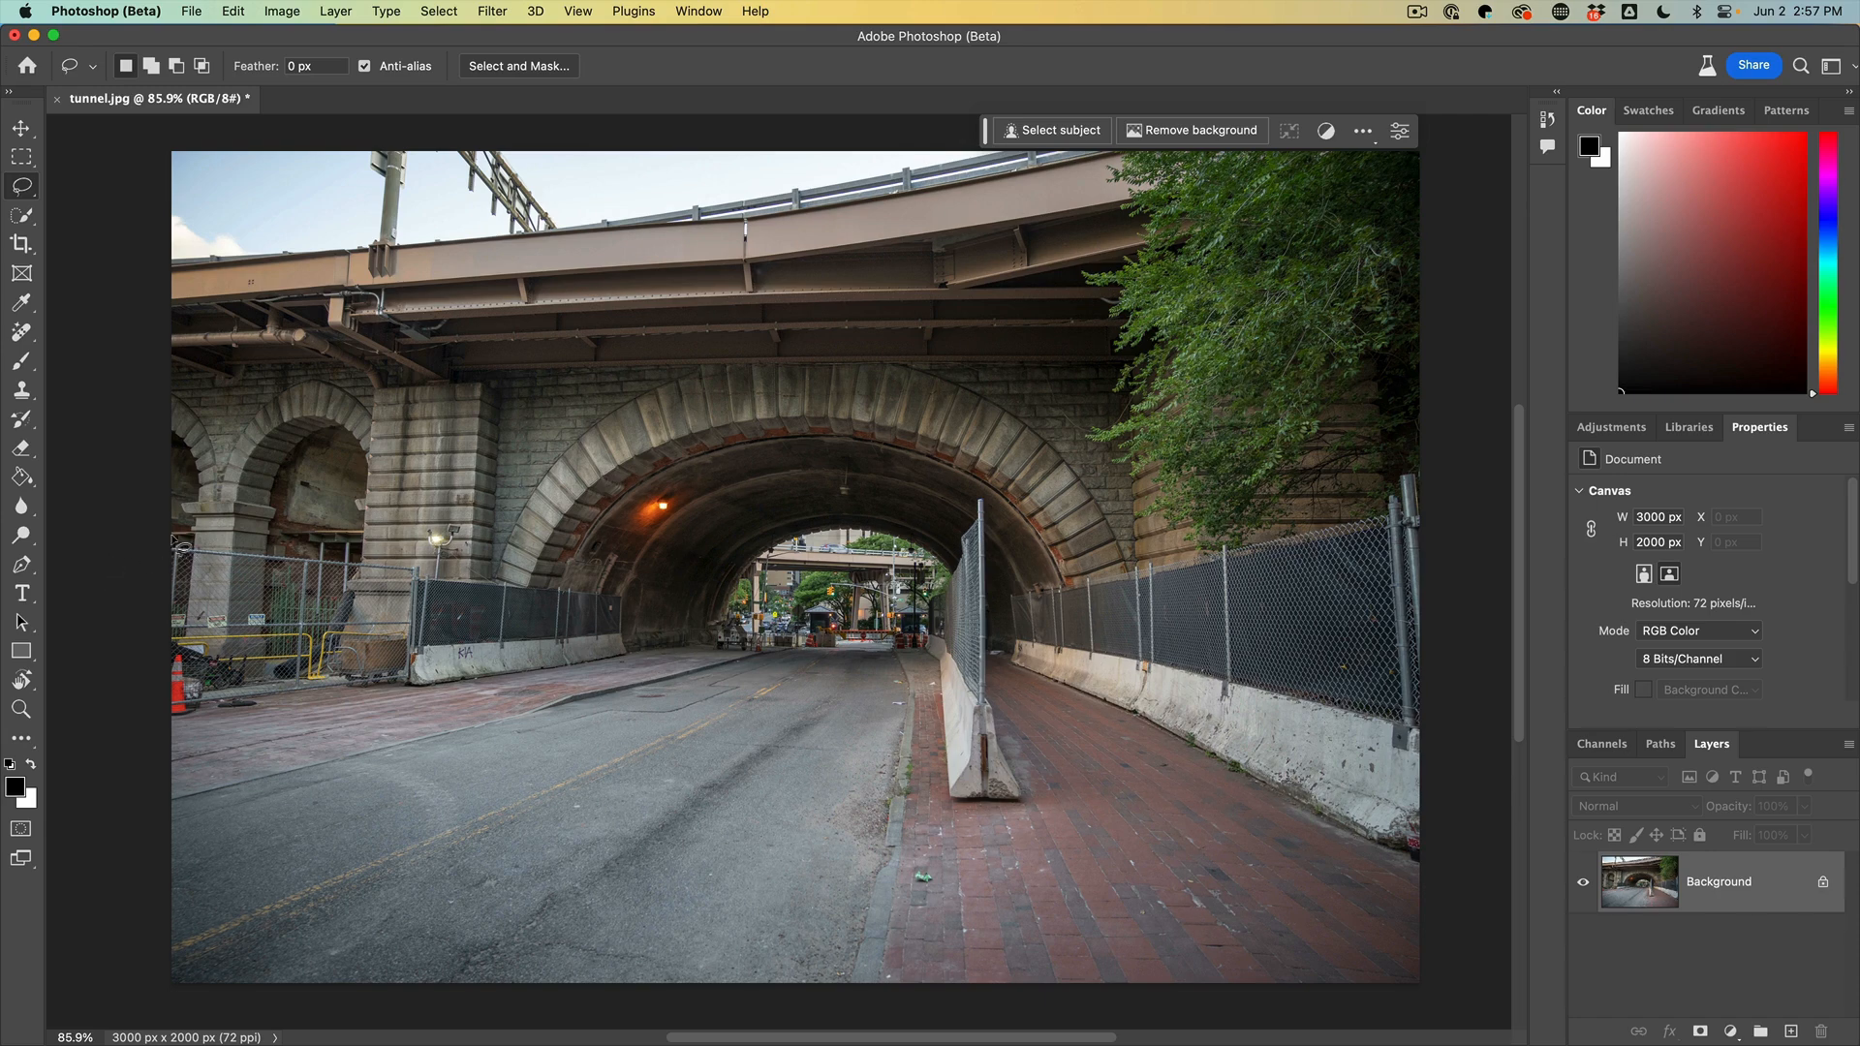
# Lasso the construction fences and barriers on both sides of the road and replace them using Generative Fill with an empty prompt.
pyautogui.moveTo(174, 539)
pyautogui.mouseDown()
pyautogui.moveTo(413, 555)
pyautogui.moveTo(436, 517)
pyautogui.moveTo(472, 549)
pyautogui.moveTo(549, 565)
pyautogui.mouseUp()
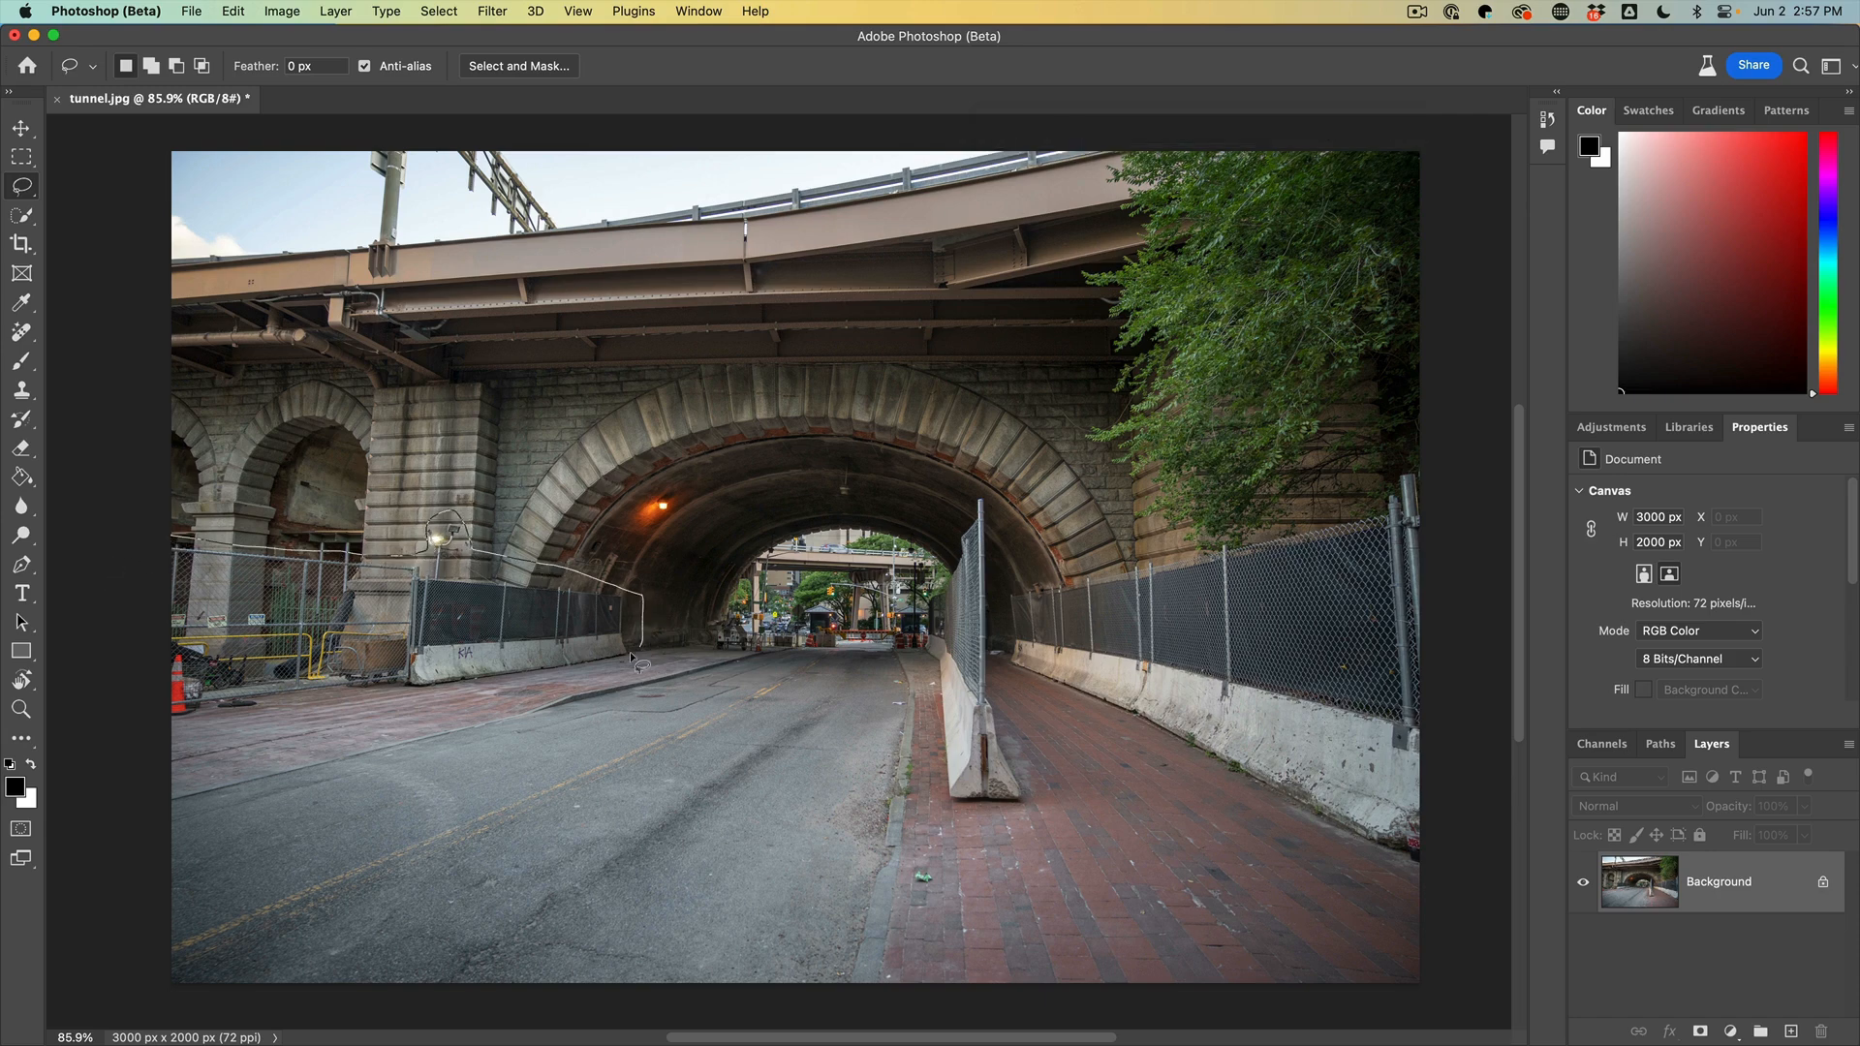
pyautogui.moveTo(510, 687)
pyautogui.mouseDown()
pyautogui.moveTo(359, 689)
pyautogui.moveTo(229, 735)
pyautogui.moveTo(177, 730)
pyautogui.moveTo(152, 698)
pyautogui.moveTo(170, 539)
pyautogui.mouseUp()
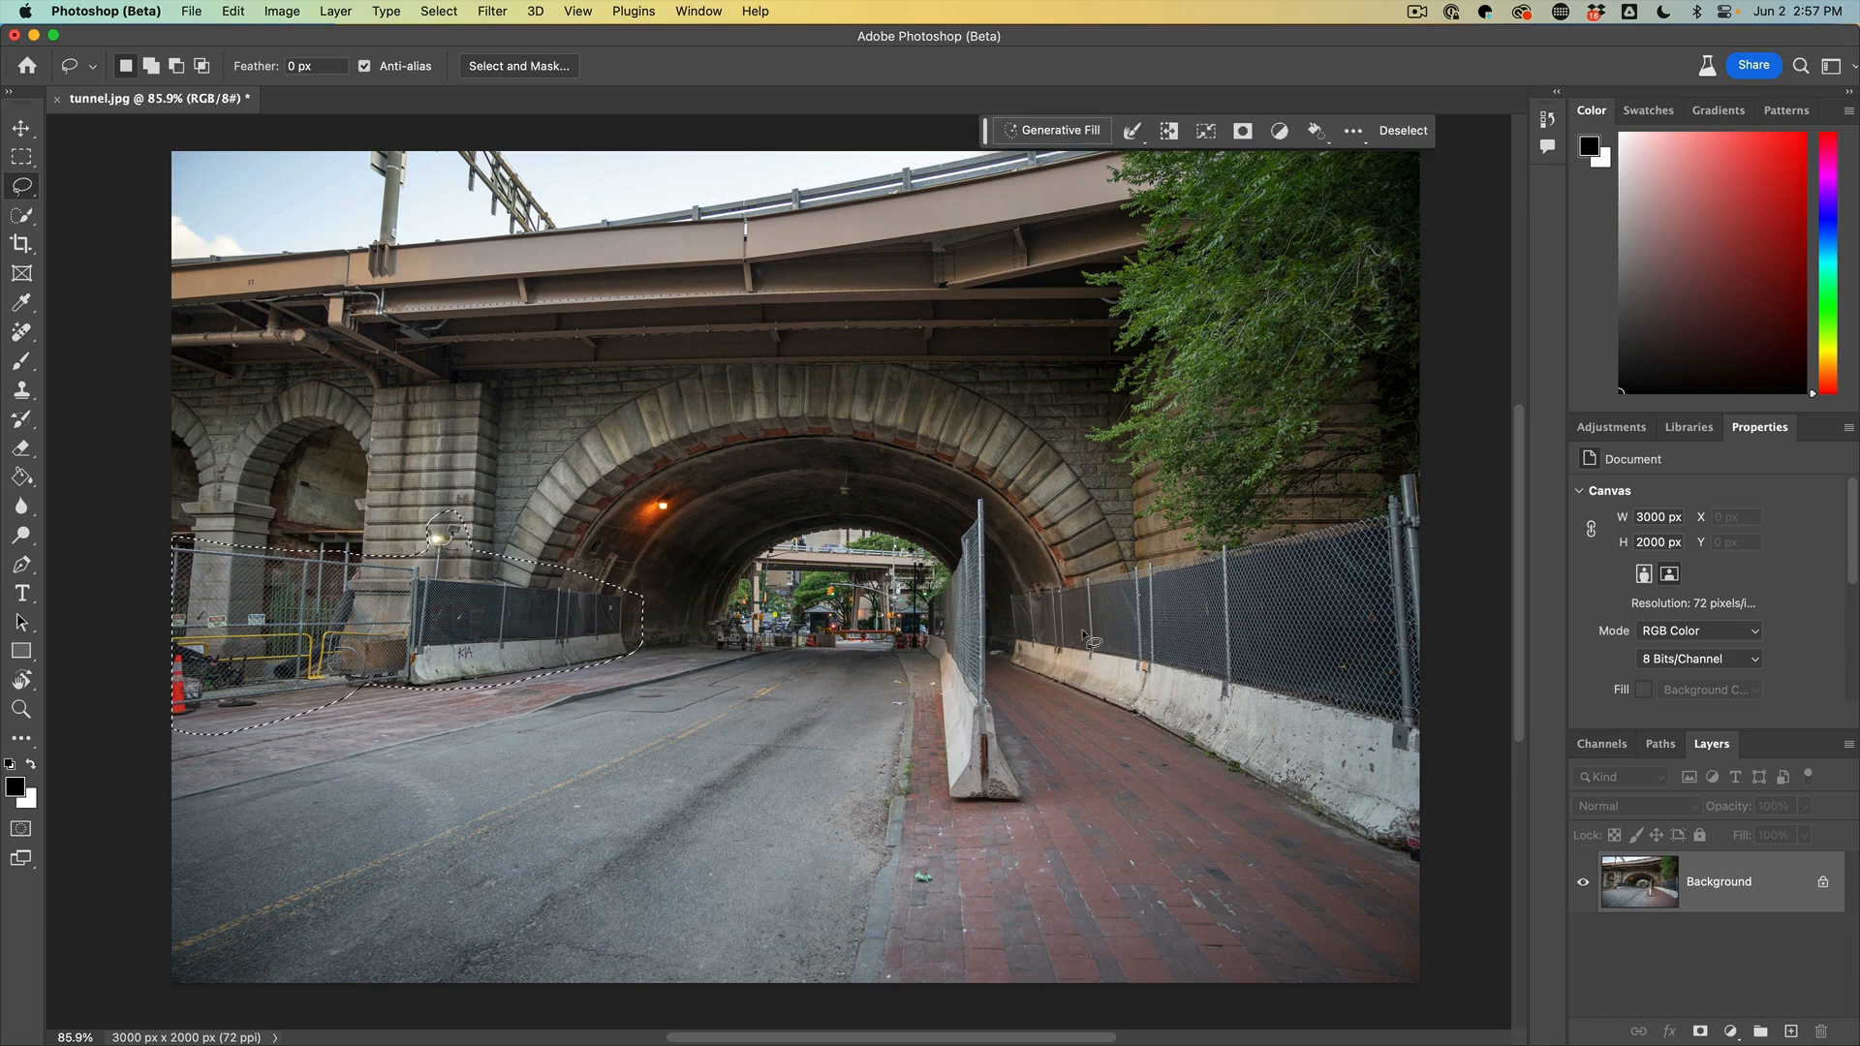
pyautogui.moveTo(926, 608)
pyautogui.mouseDown()
pyautogui.moveTo(948, 806)
pyautogui.moveTo(1034, 809)
pyautogui.moveTo(987, 492)
pyautogui.moveTo(924, 600)
pyautogui.moveTo(1005, 623)
pyautogui.moveTo(1029, 694)
pyautogui.moveTo(1250, 800)
pyautogui.moveTo(1392, 854)
pyautogui.moveTo(1443, 851)
pyautogui.moveTo(1421, 461)
pyautogui.moveTo(1271, 523)
pyautogui.moveTo(1011, 593)
pyautogui.mouseUp()
pyautogui.click(1060, 131)
pyautogui.click(1339, 142)
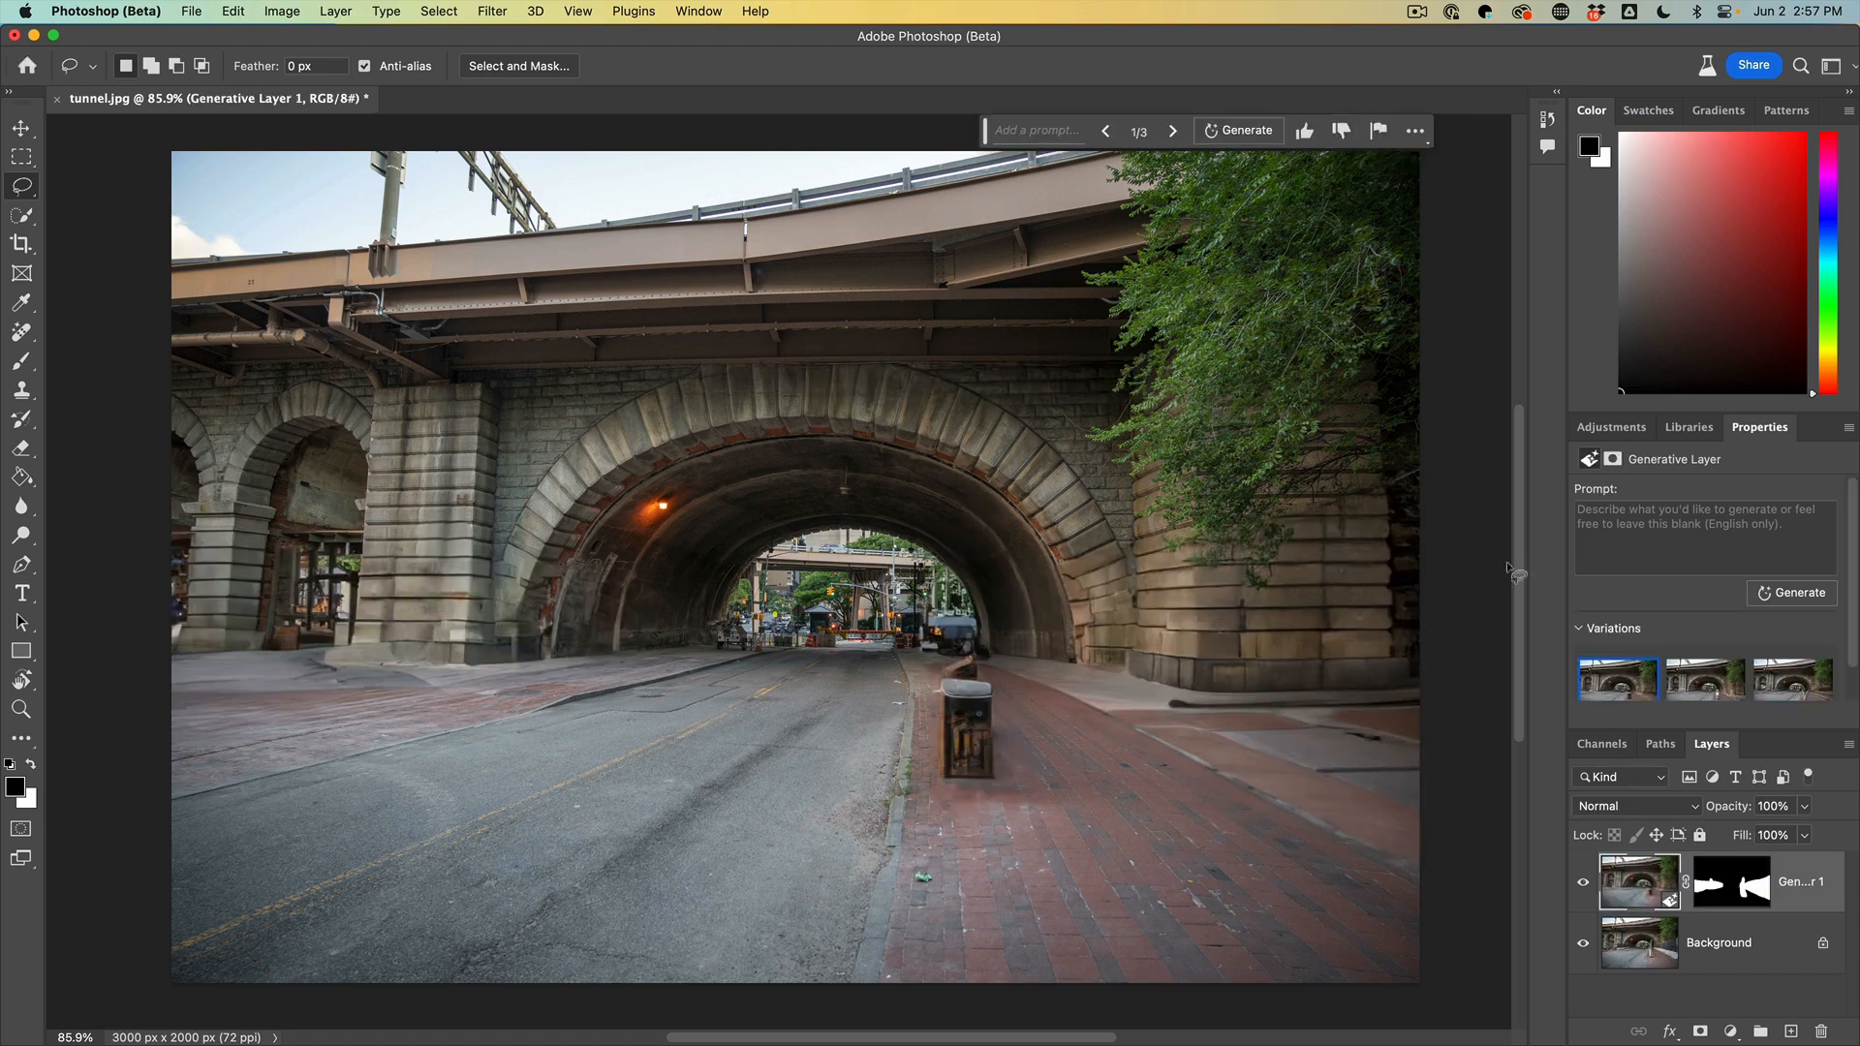
# Preview the three generated variations of the fill and switch the generative layer to the second one.
pyautogui.click(1707, 688)
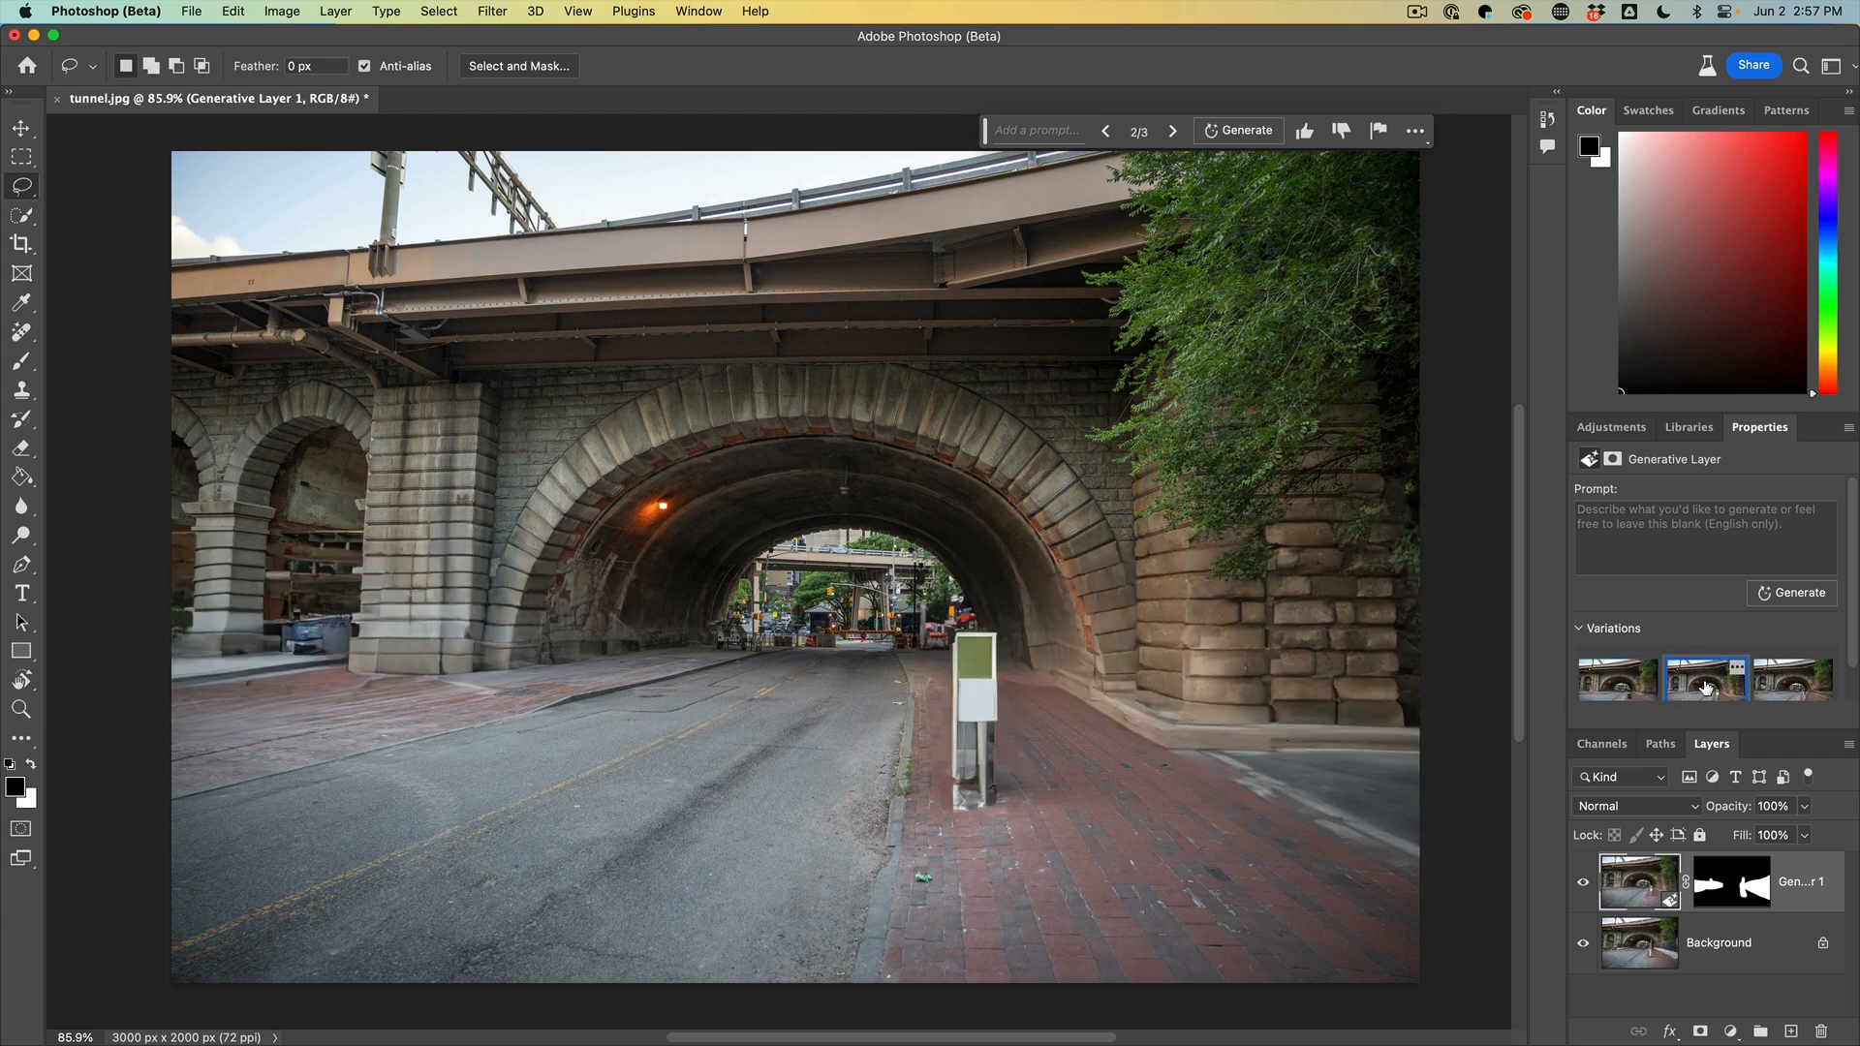
pyautogui.click(1798, 690)
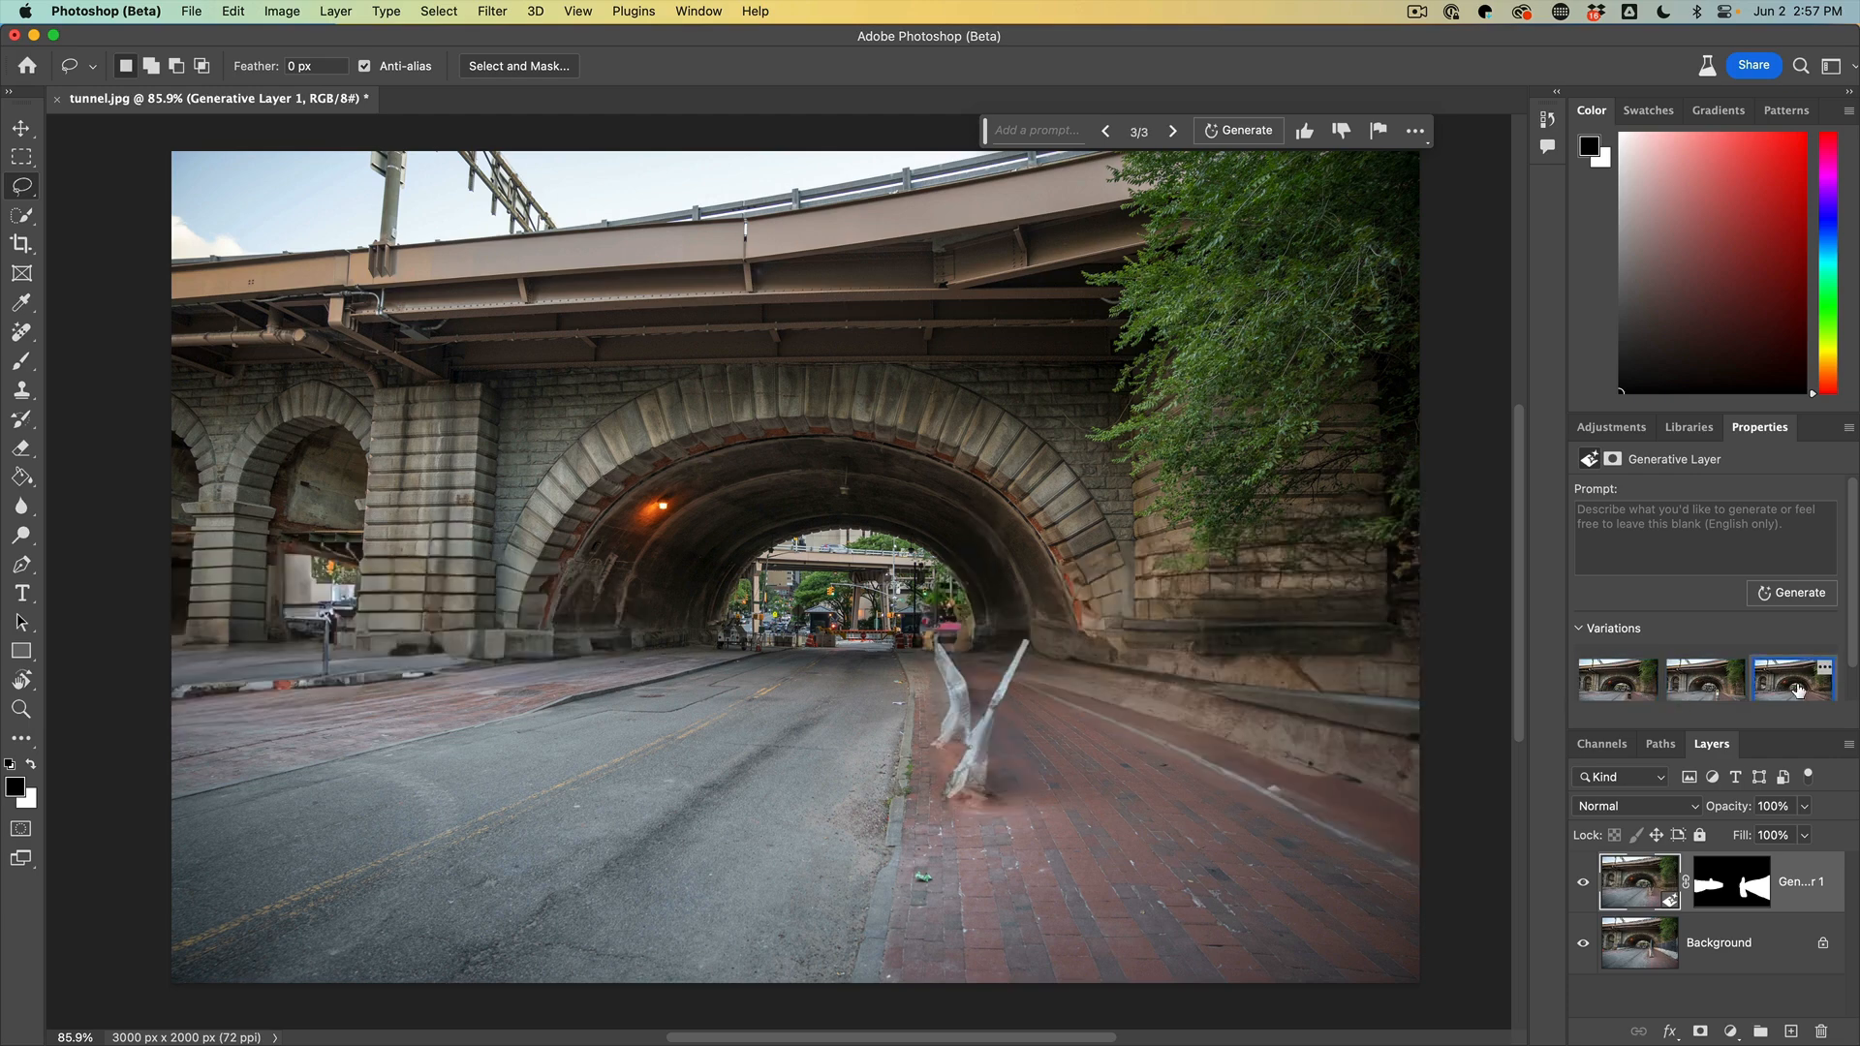
pyautogui.click(1626, 695)
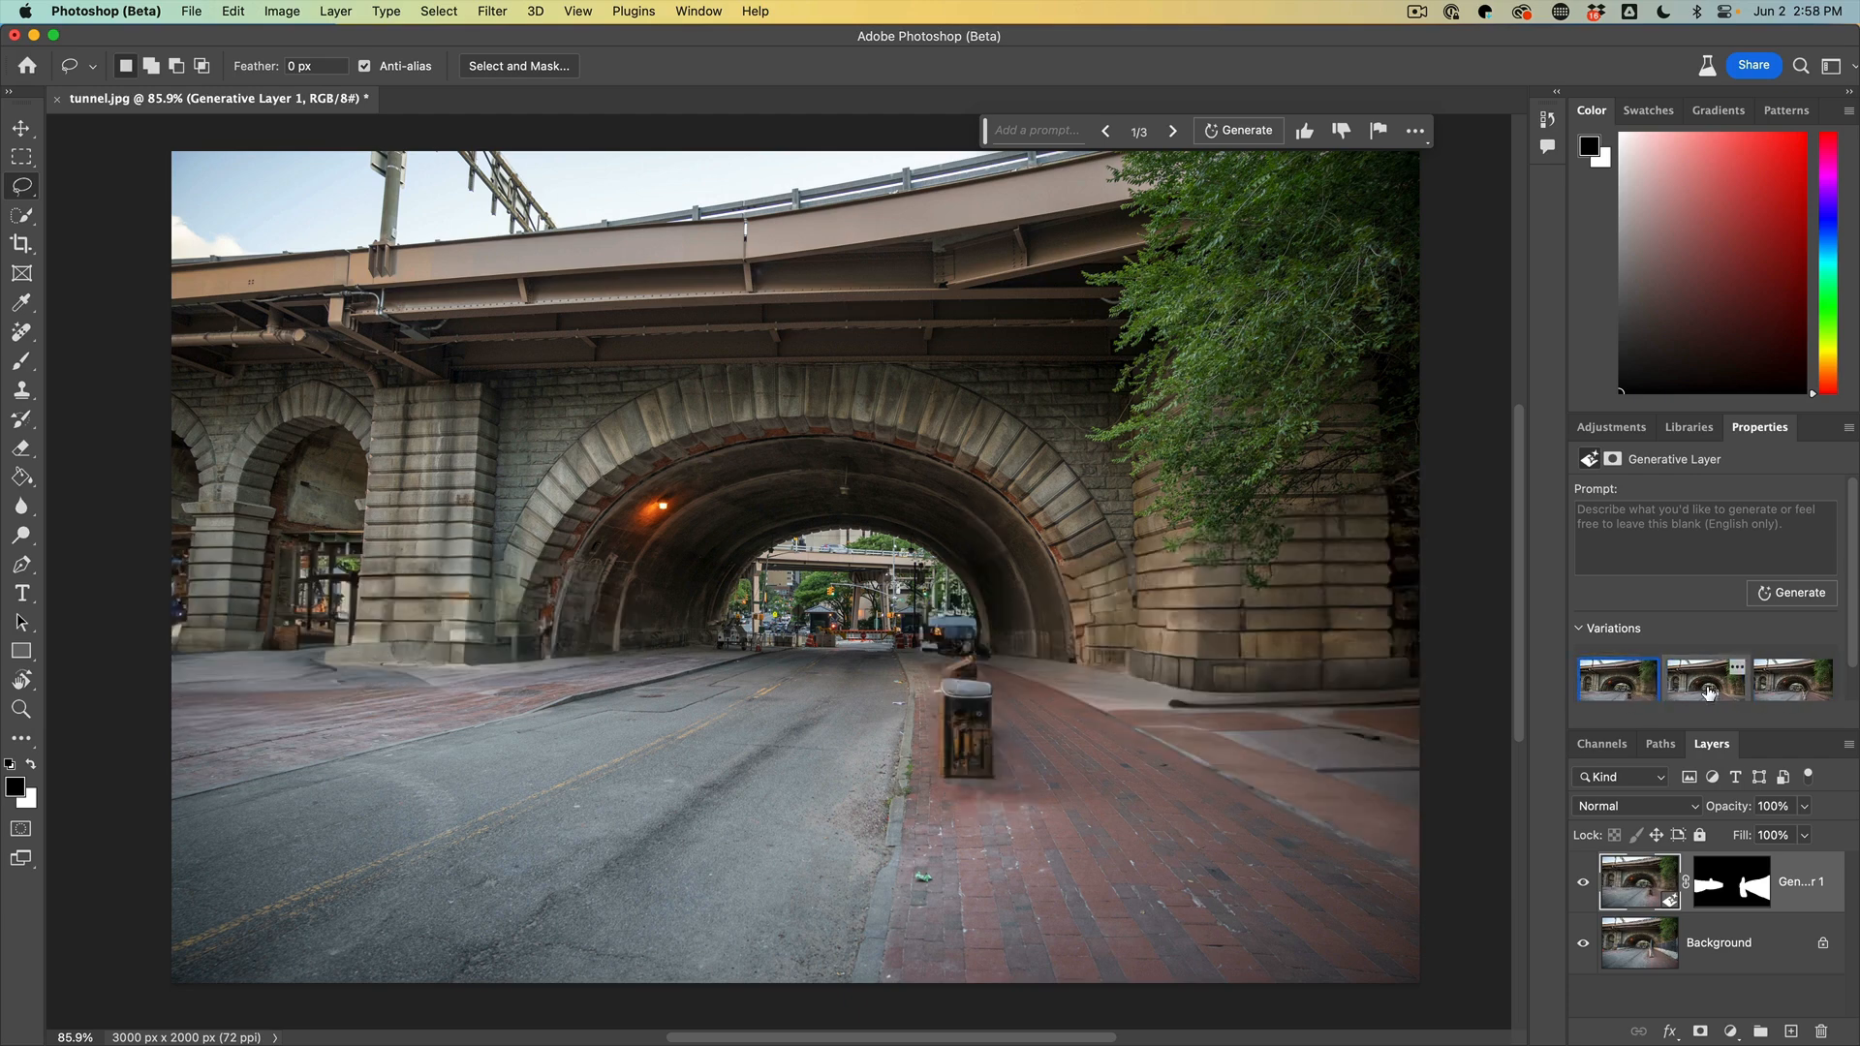
pyautogui.click(1708, 692)
pyautogui.click(1787, 687)
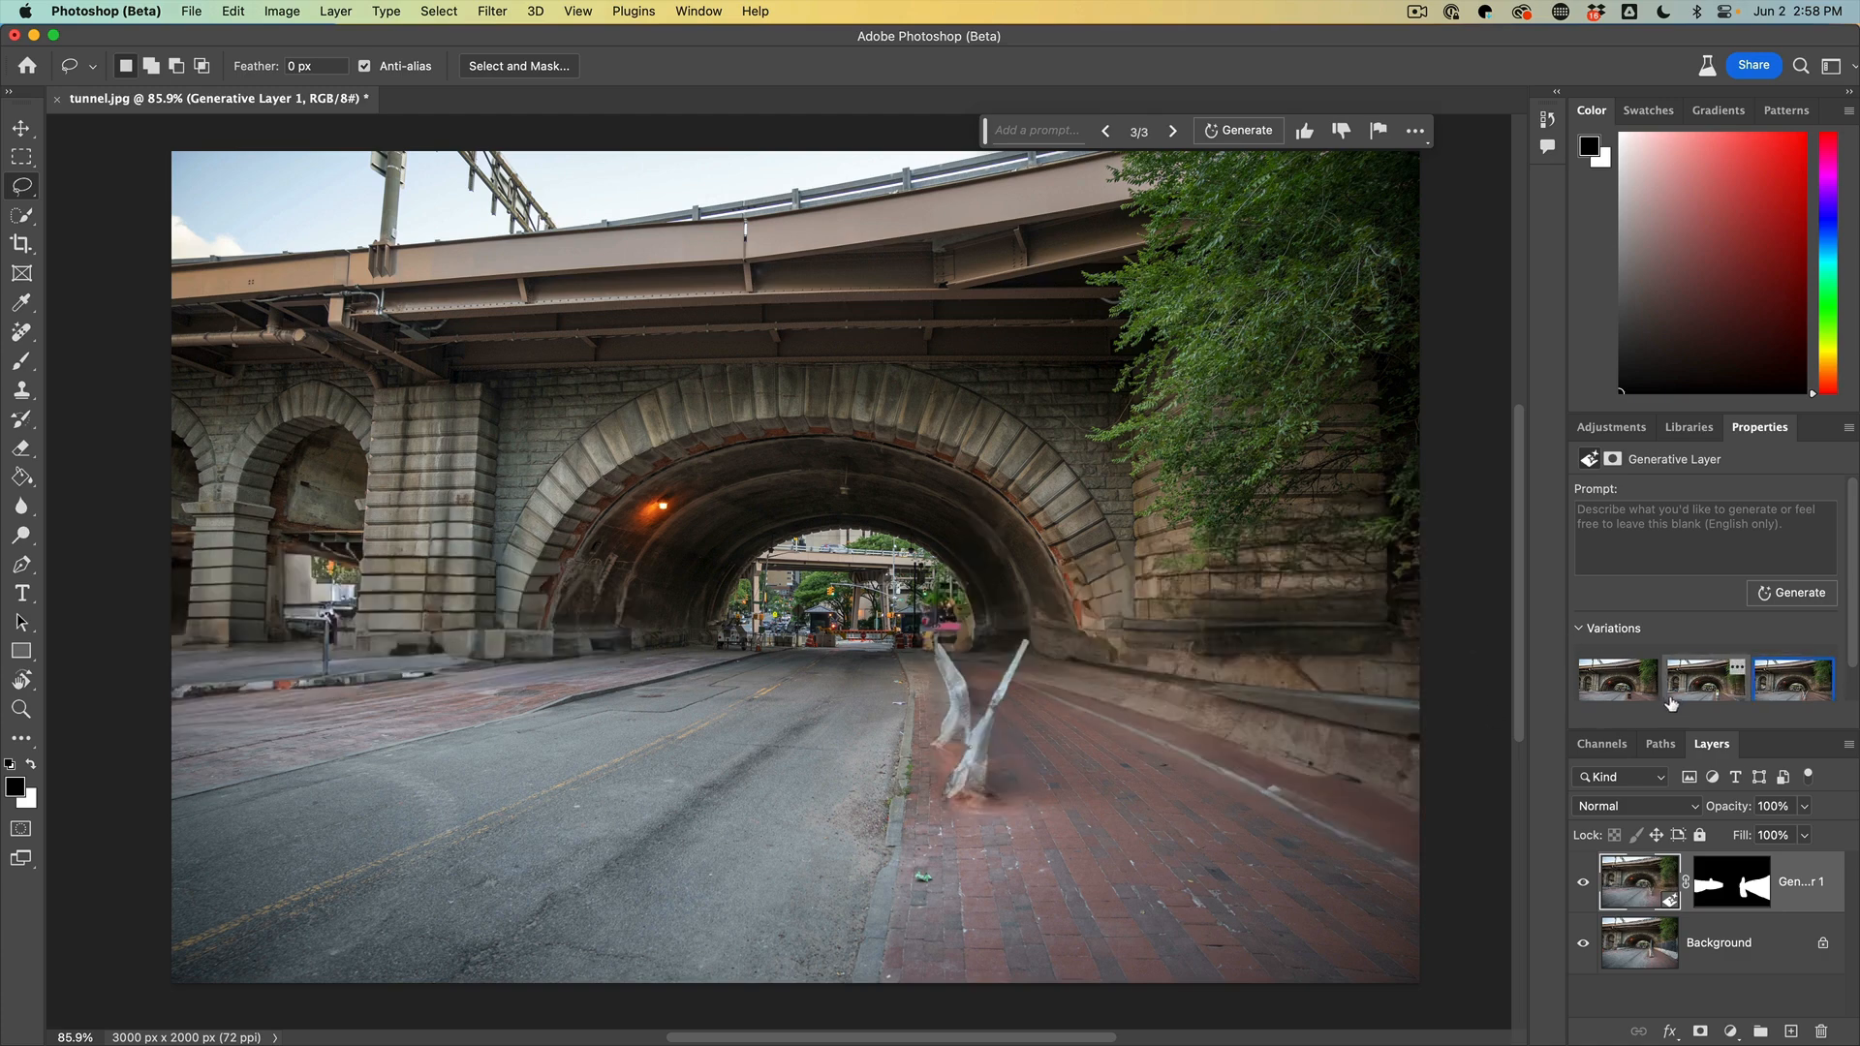
pyautogui.click(1705, 692)
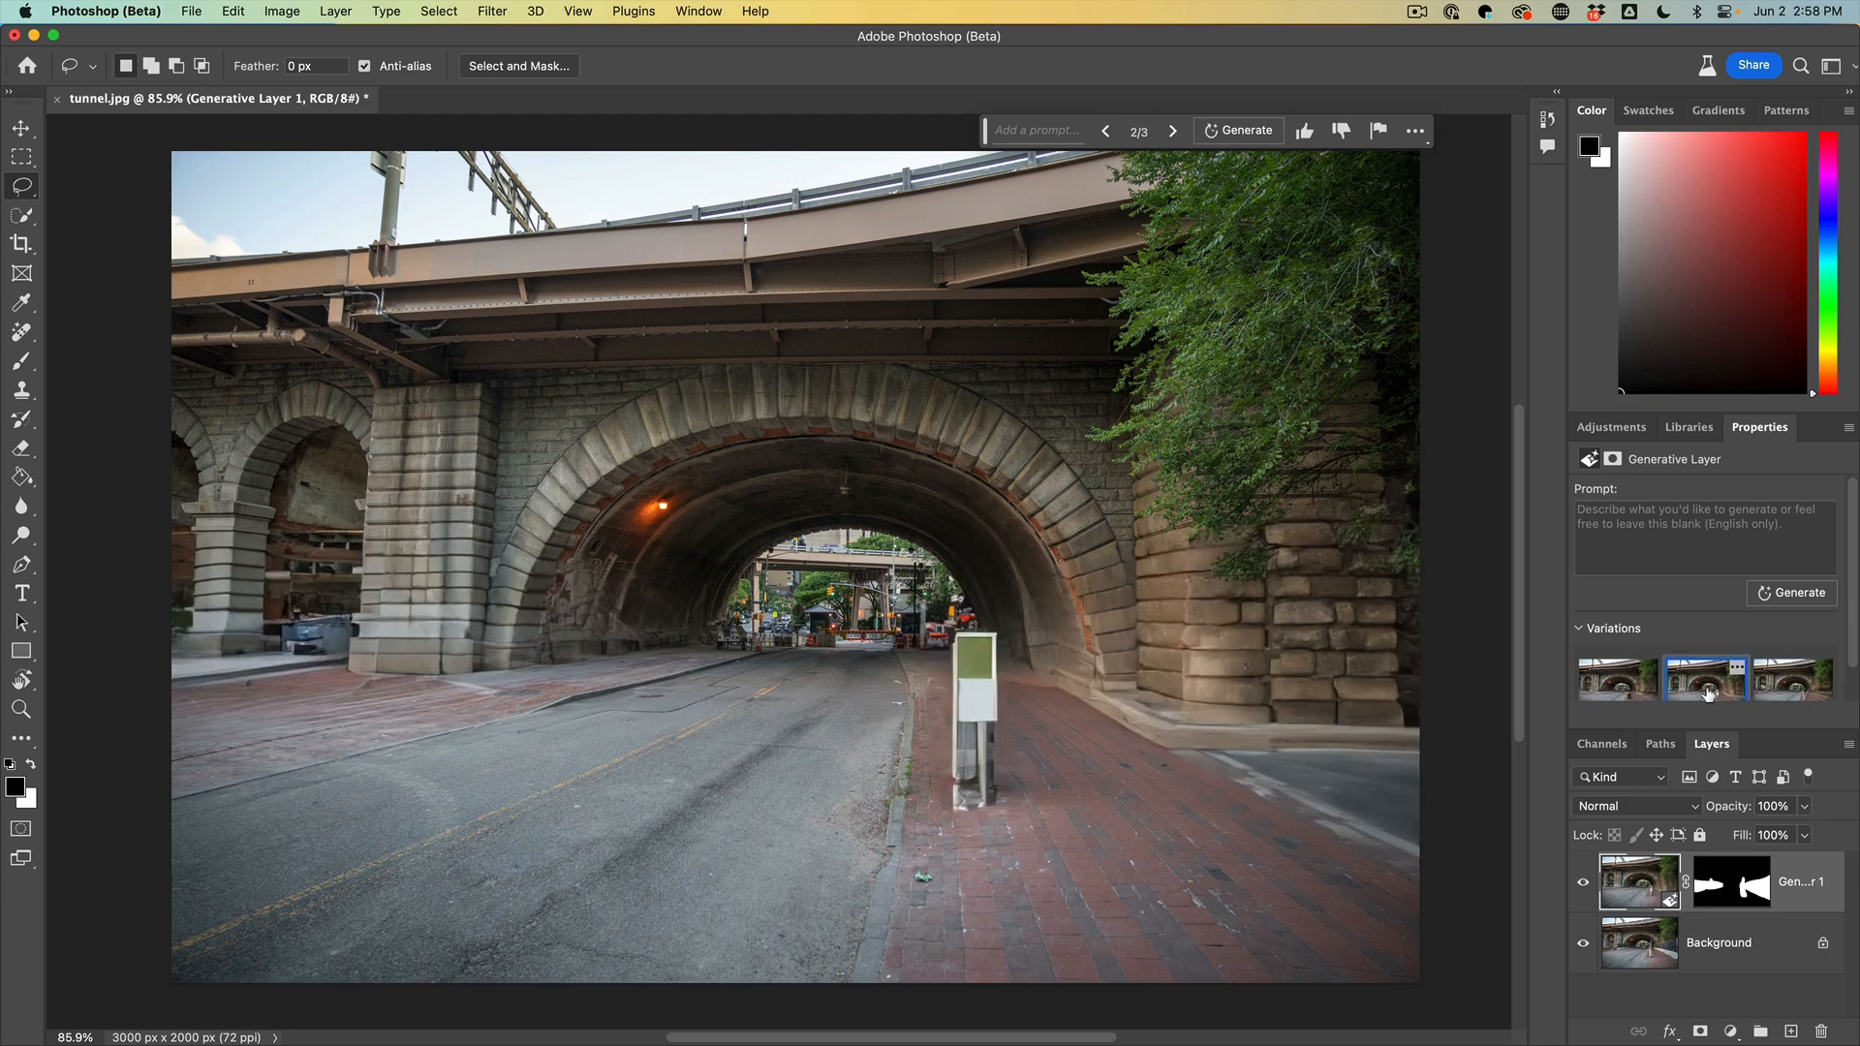
pyautogui.click(1625, 691)
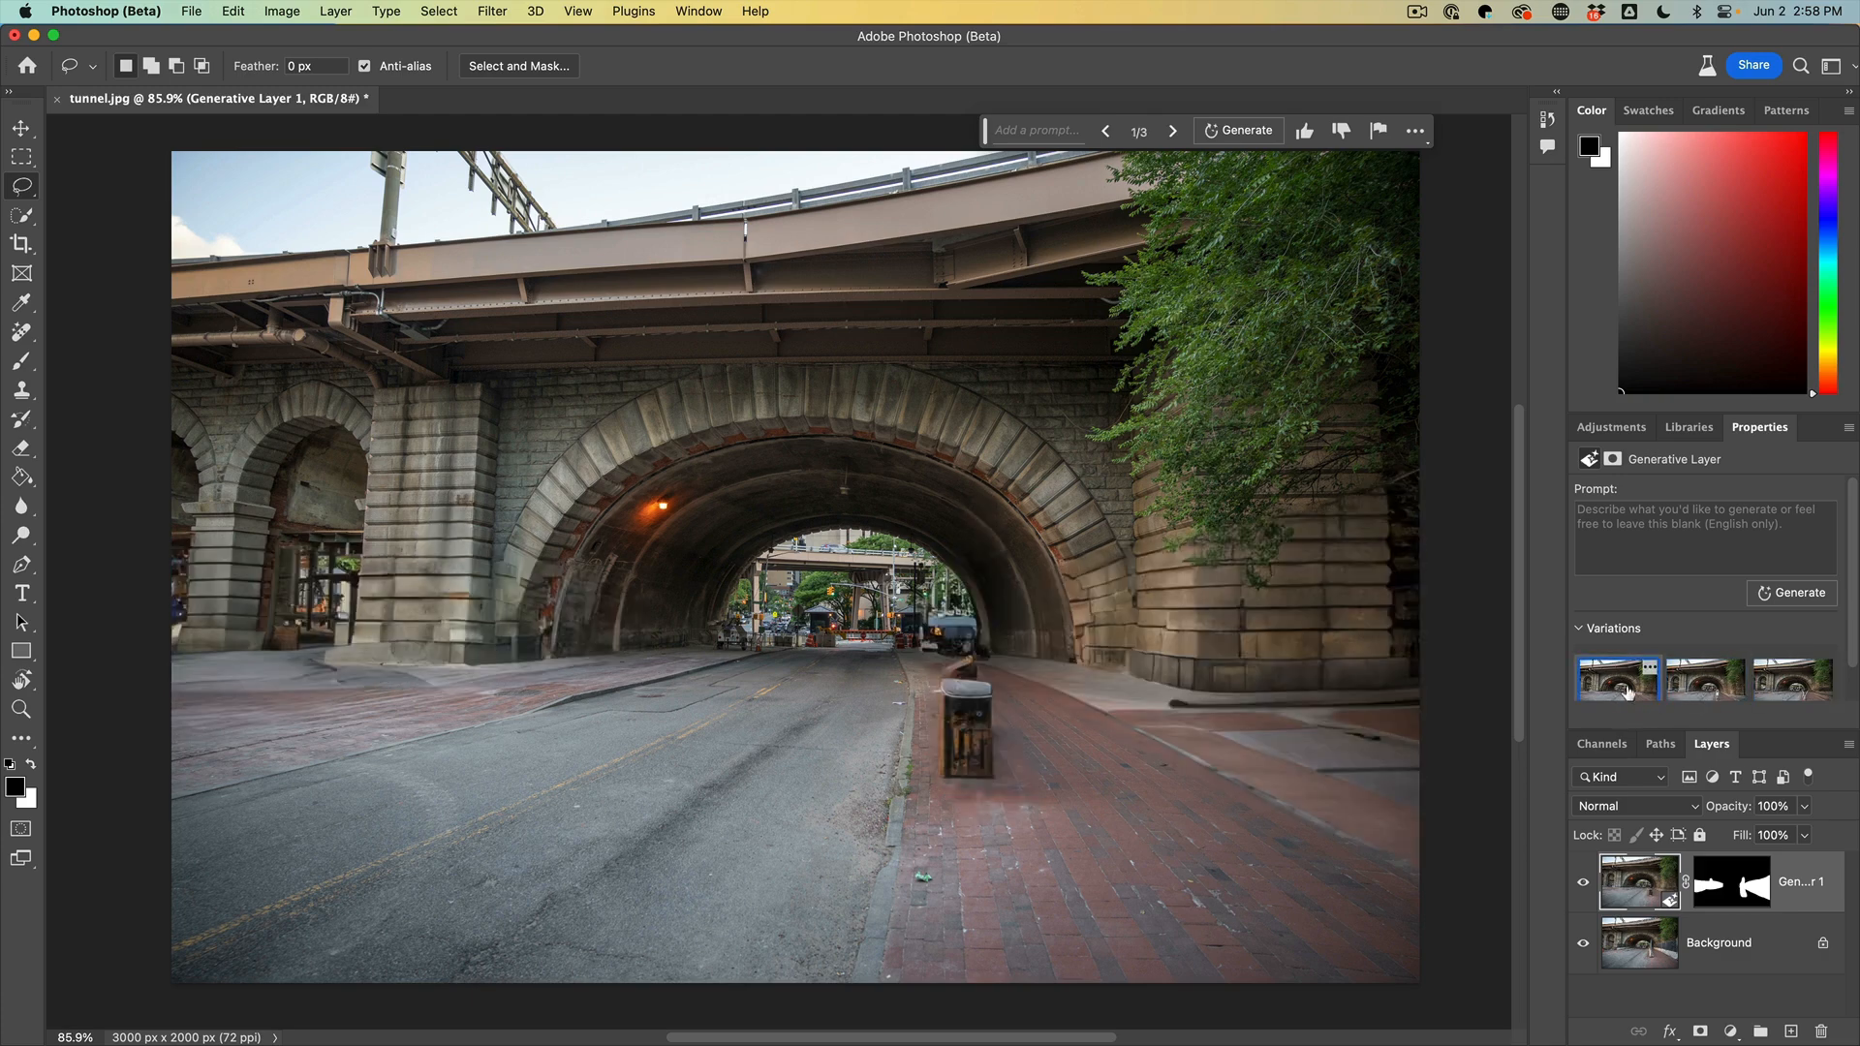
pyautogui.click(1695, 687)
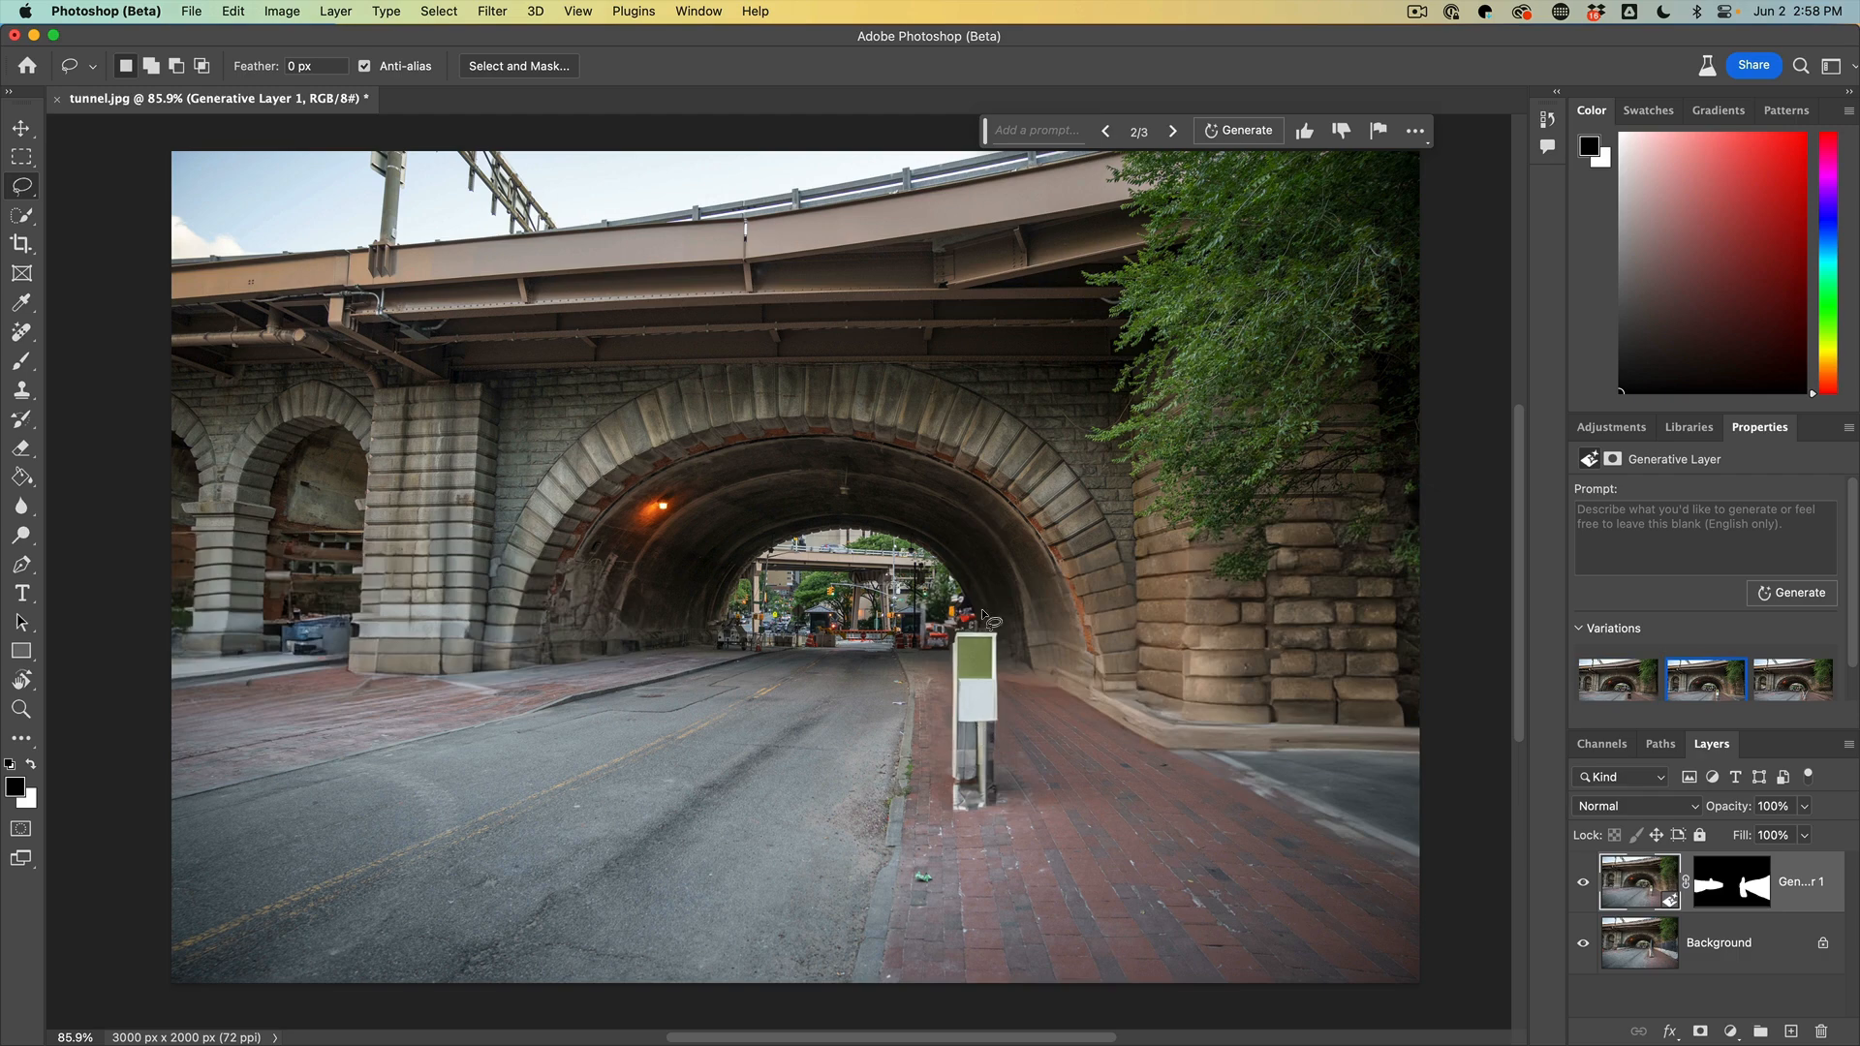
# Resize the stacked panels so the variation thumbnails show in full and the layer list keeps enough room.
pyautogui.moveTo(1731, 696)
pyautogui.moveTo(1692, 729); pyautogui.dragTo(1692, 752)
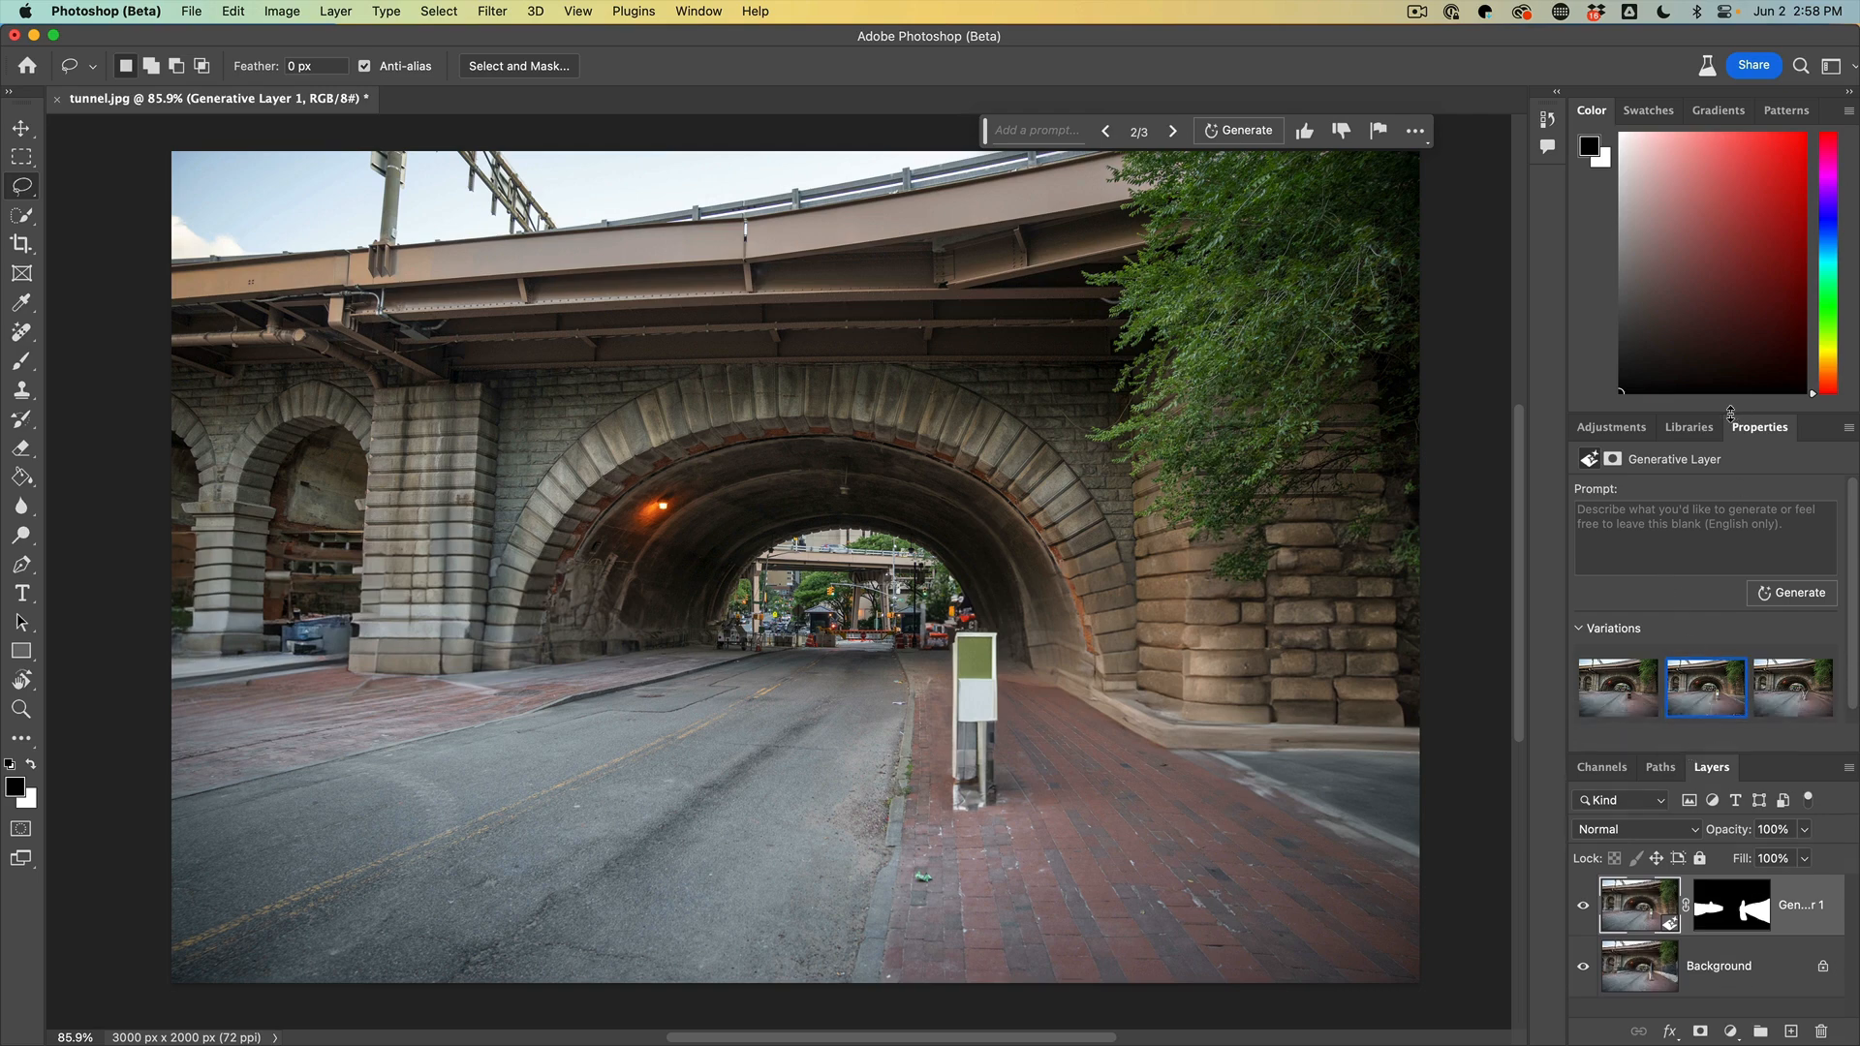
pyautogui.moveTo(1730, 413); pyautogui.dragTo(1723, 353)
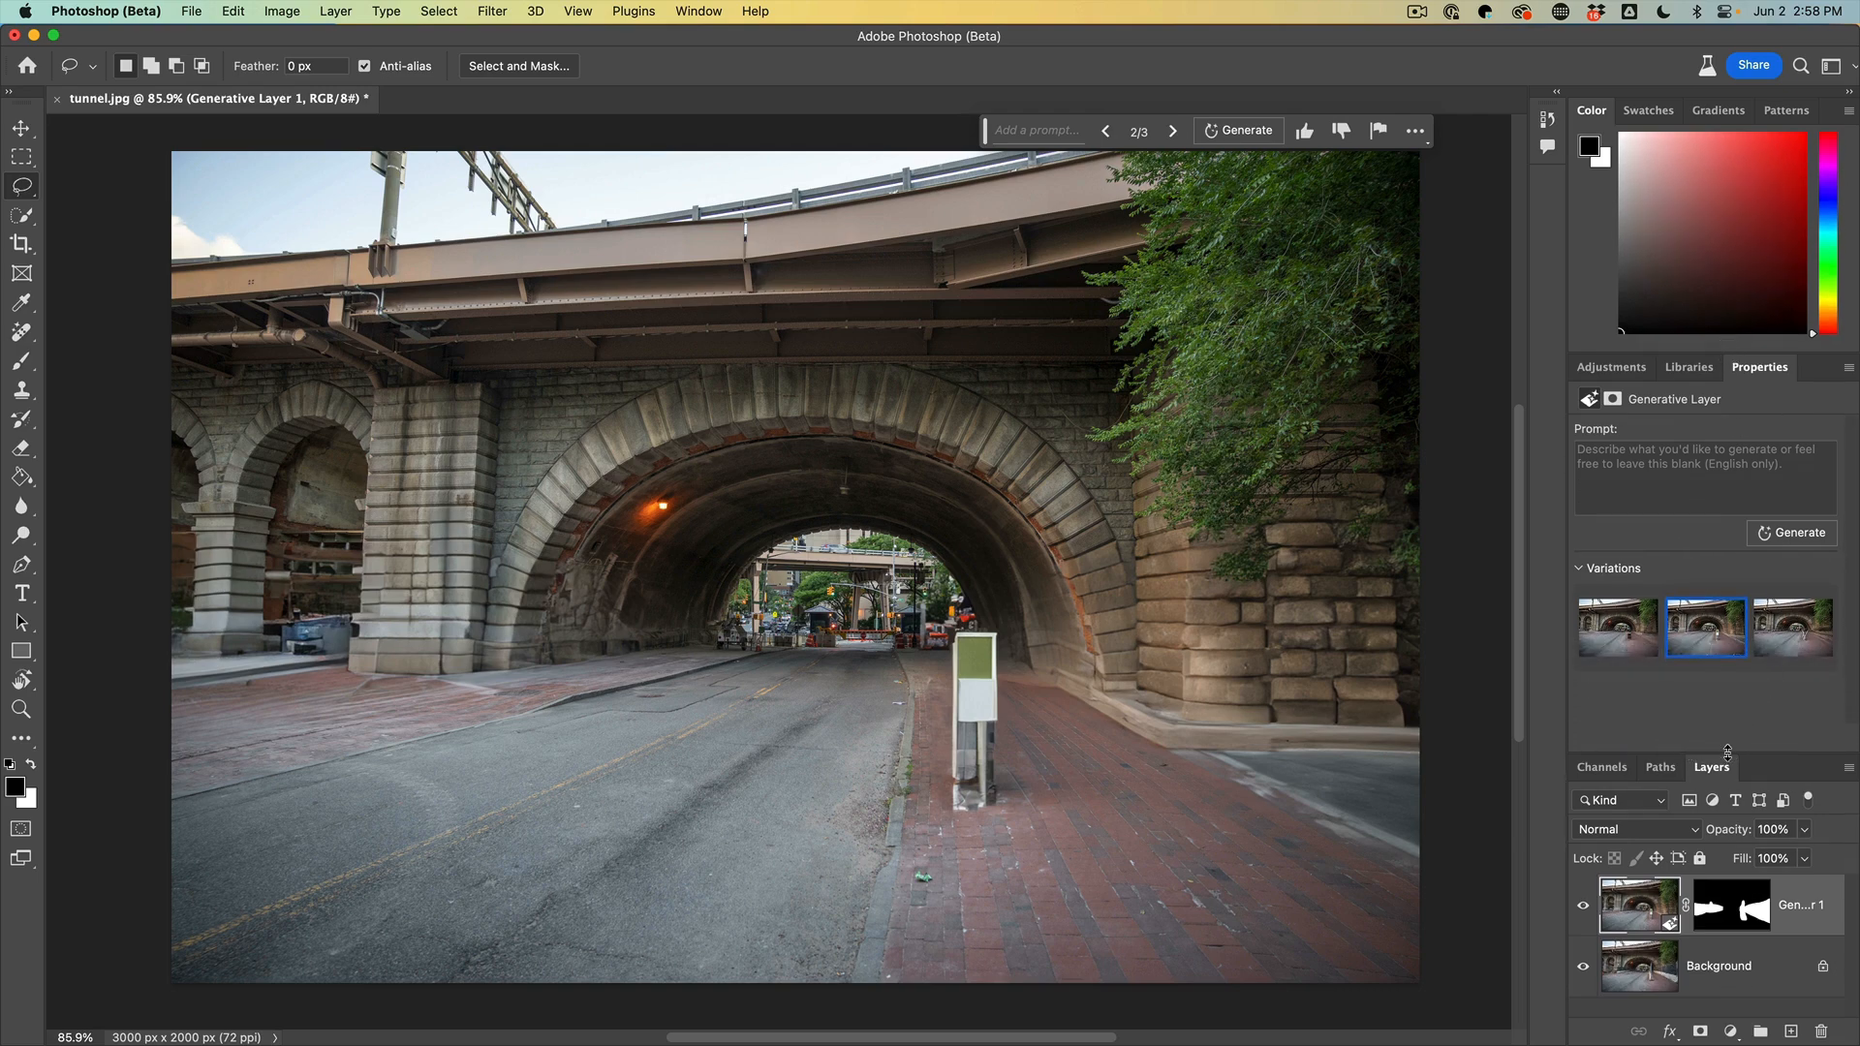
pyautogui.moveTo(1728, 752); pyautogui.dragTo(1726, 706)
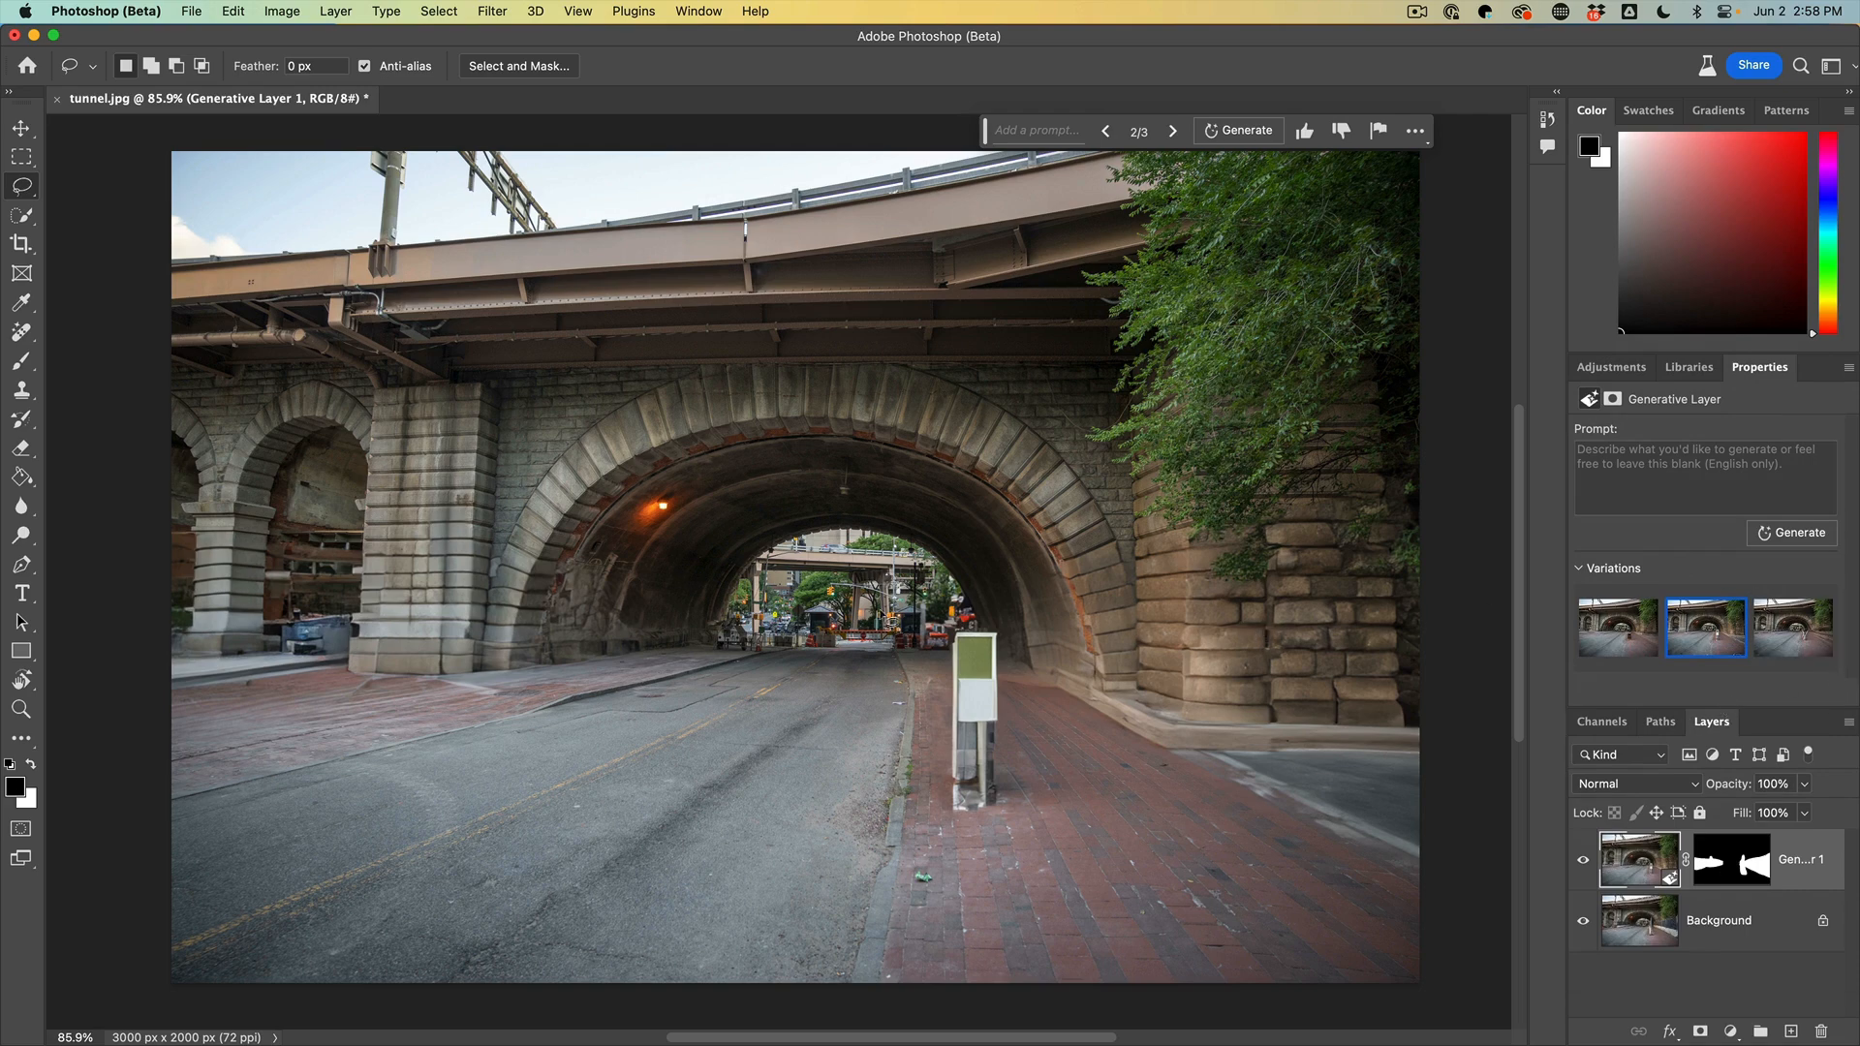
# Compare the first and third variations against the second again, ending on the second variation.
pyautogui.click(1623, 636)
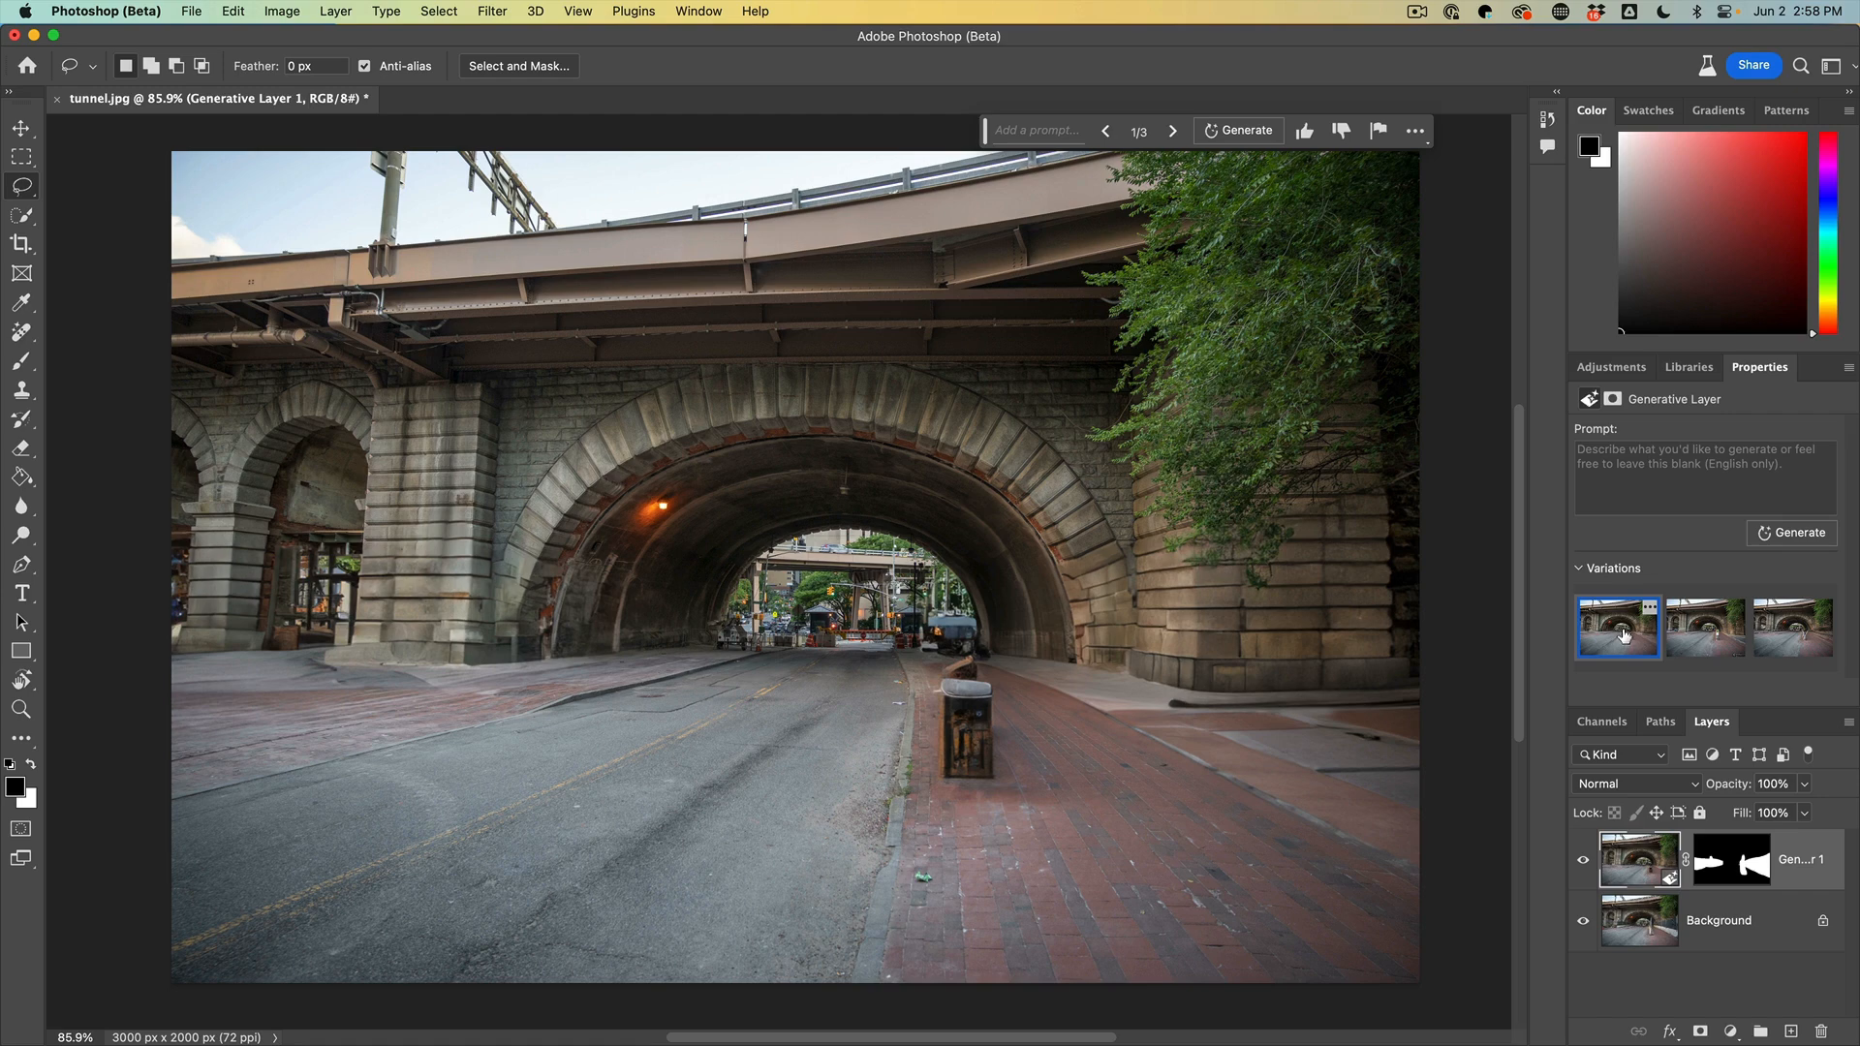
pyautogui.click(1705, 636)
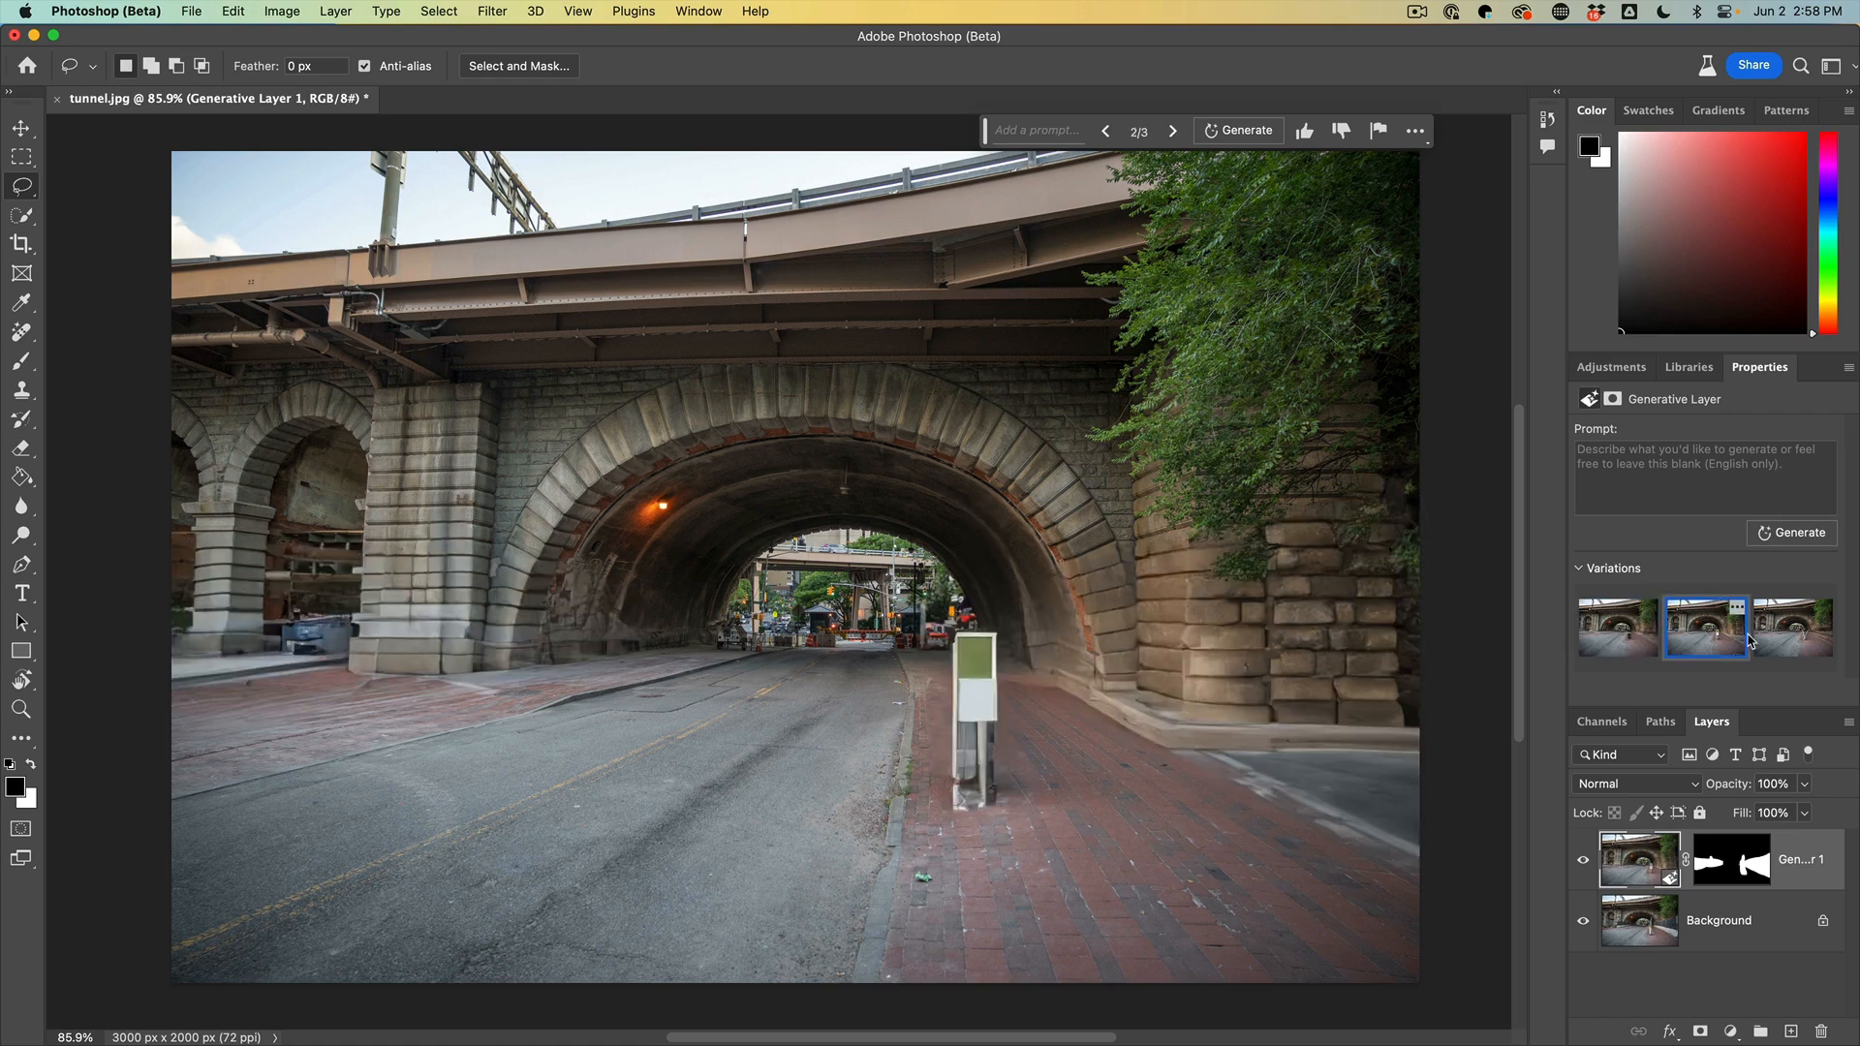
pyautogui.click(1792, 642)
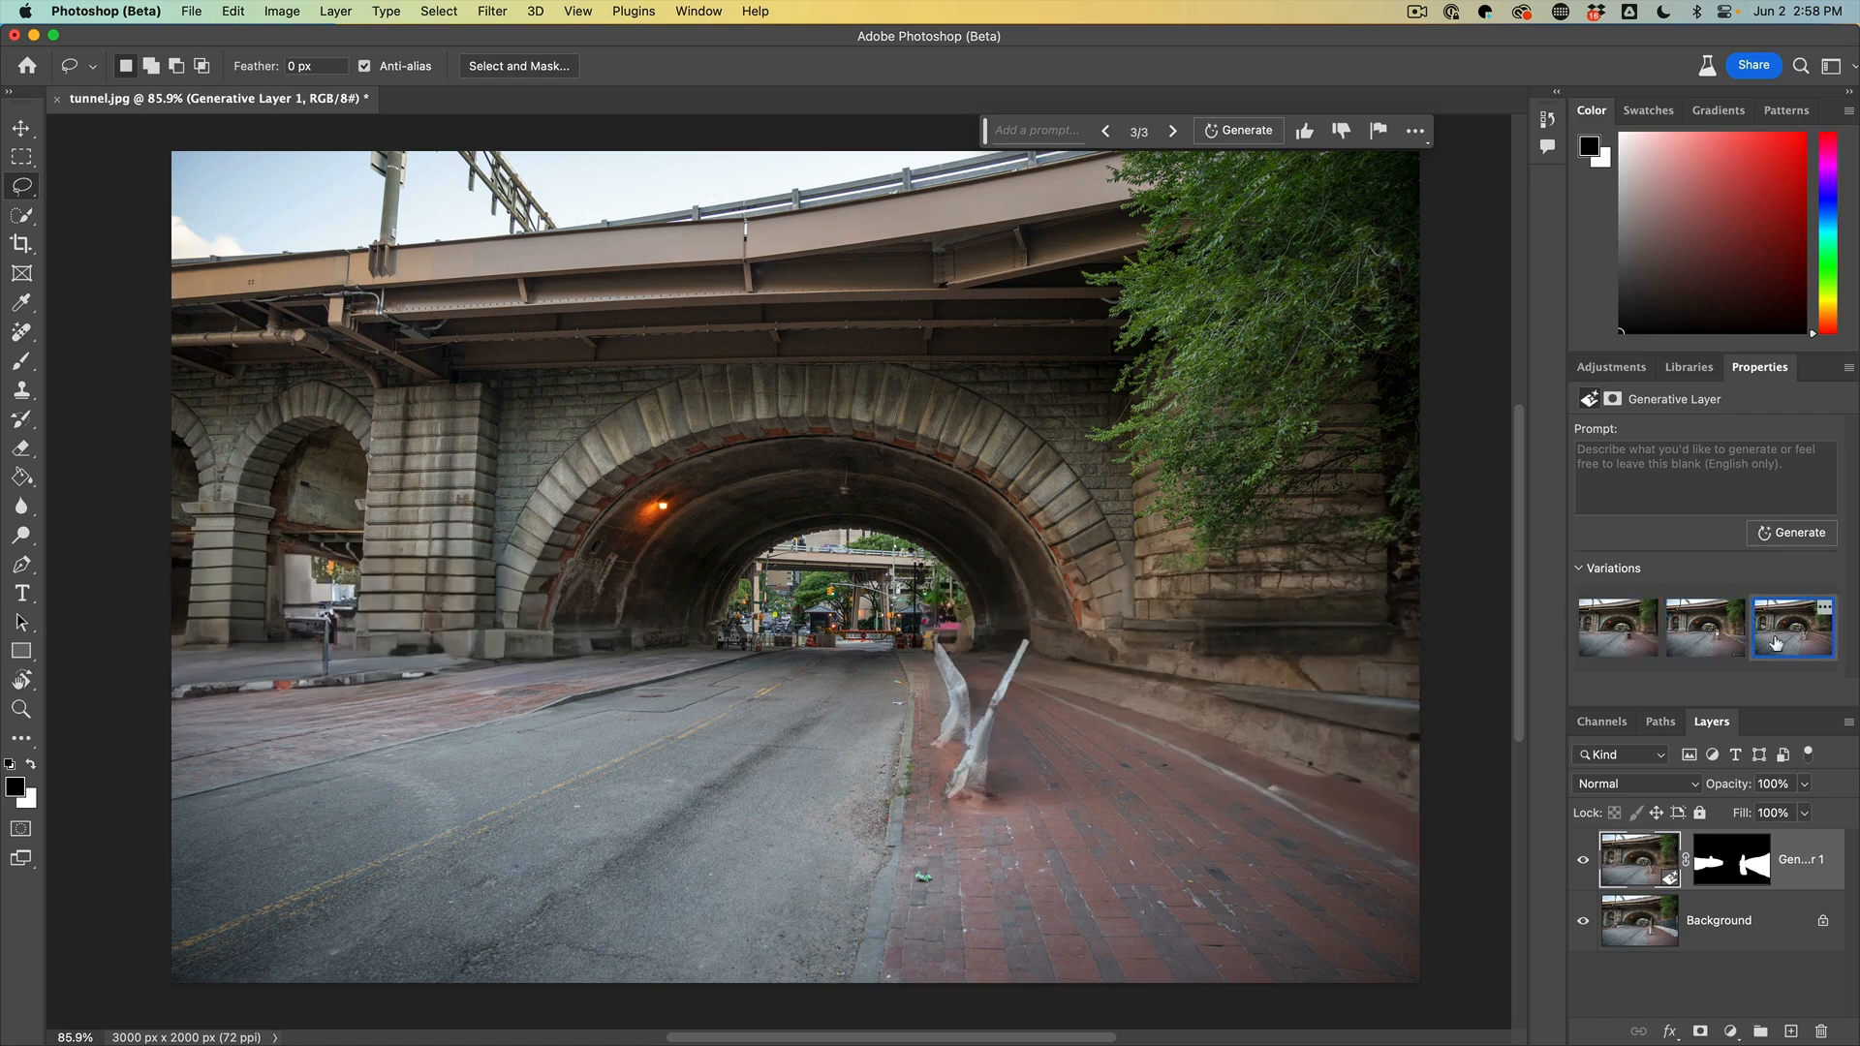
pyautogui.click(1628, 643)
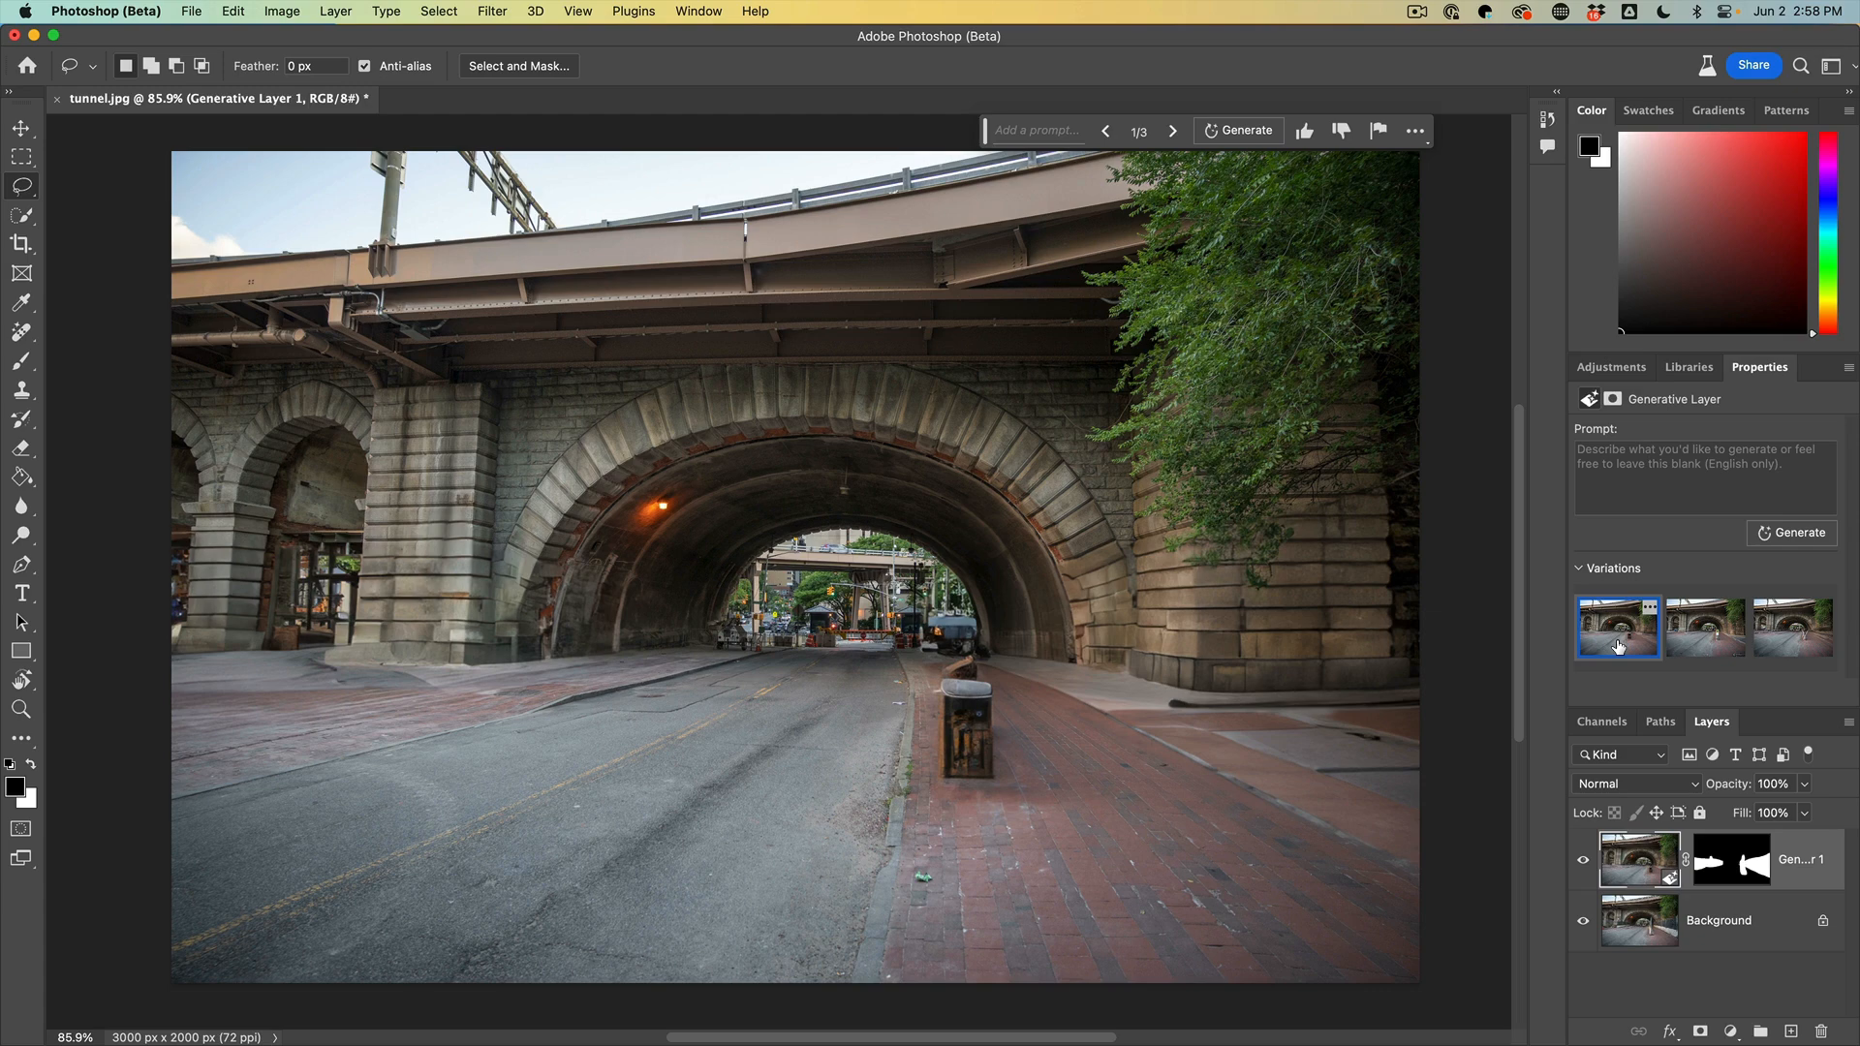
pyautogui.click(1708, 641)
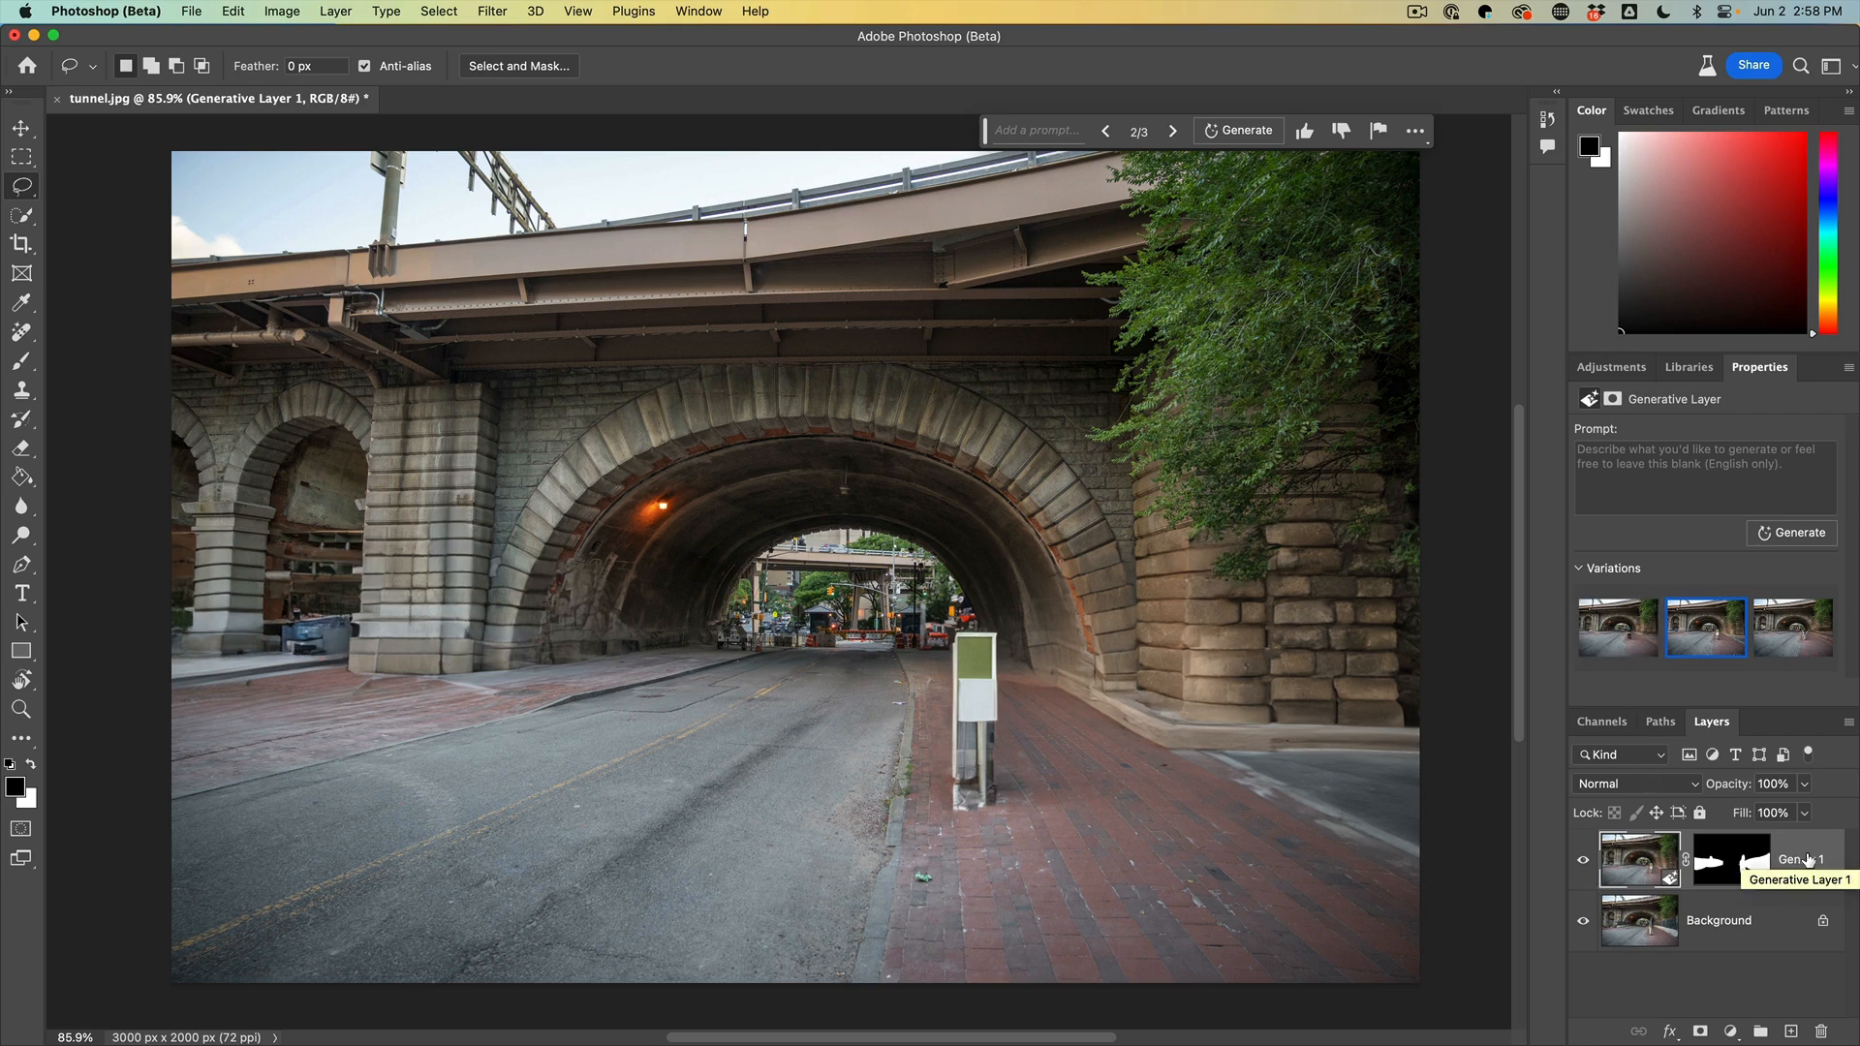
# Duplicate the generative layer and set the copy to the first variation.
pyautogui.moveTo(1808, 859); pyautogui.dragTo(1791, 1029)
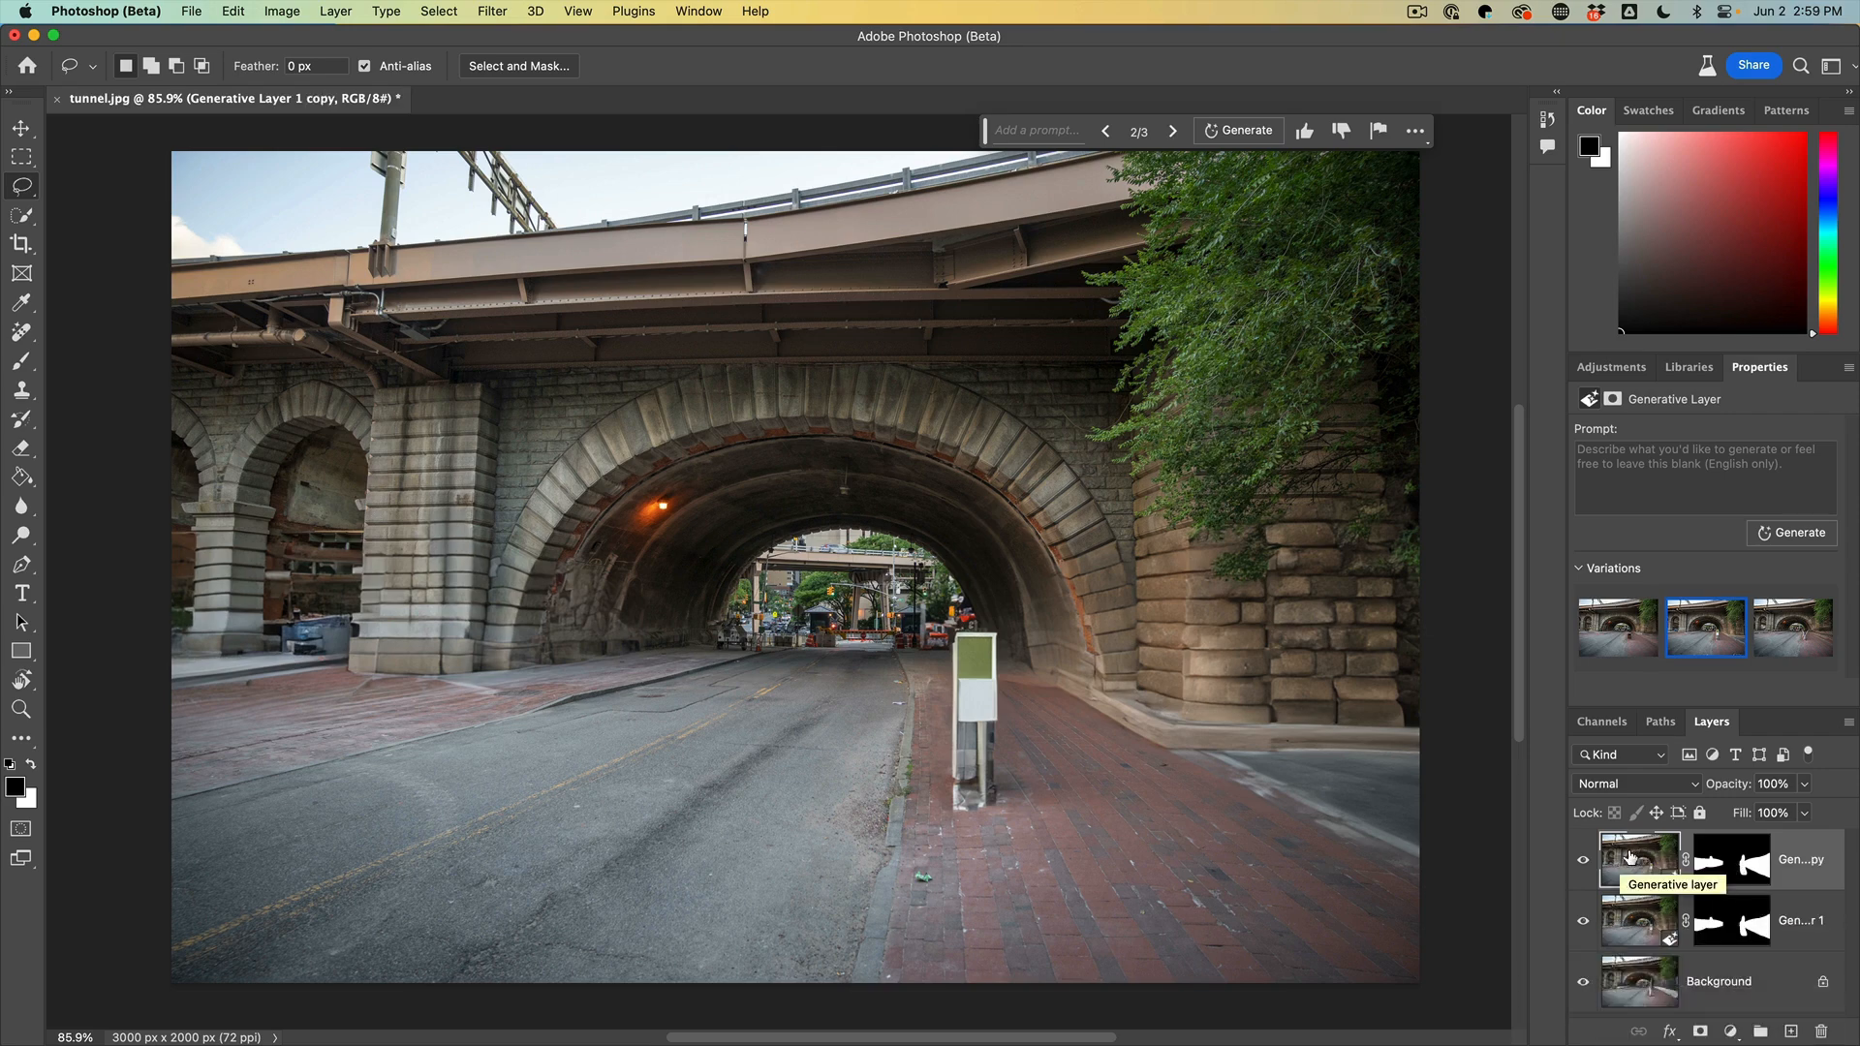
pyautogui.click(1621, 632)
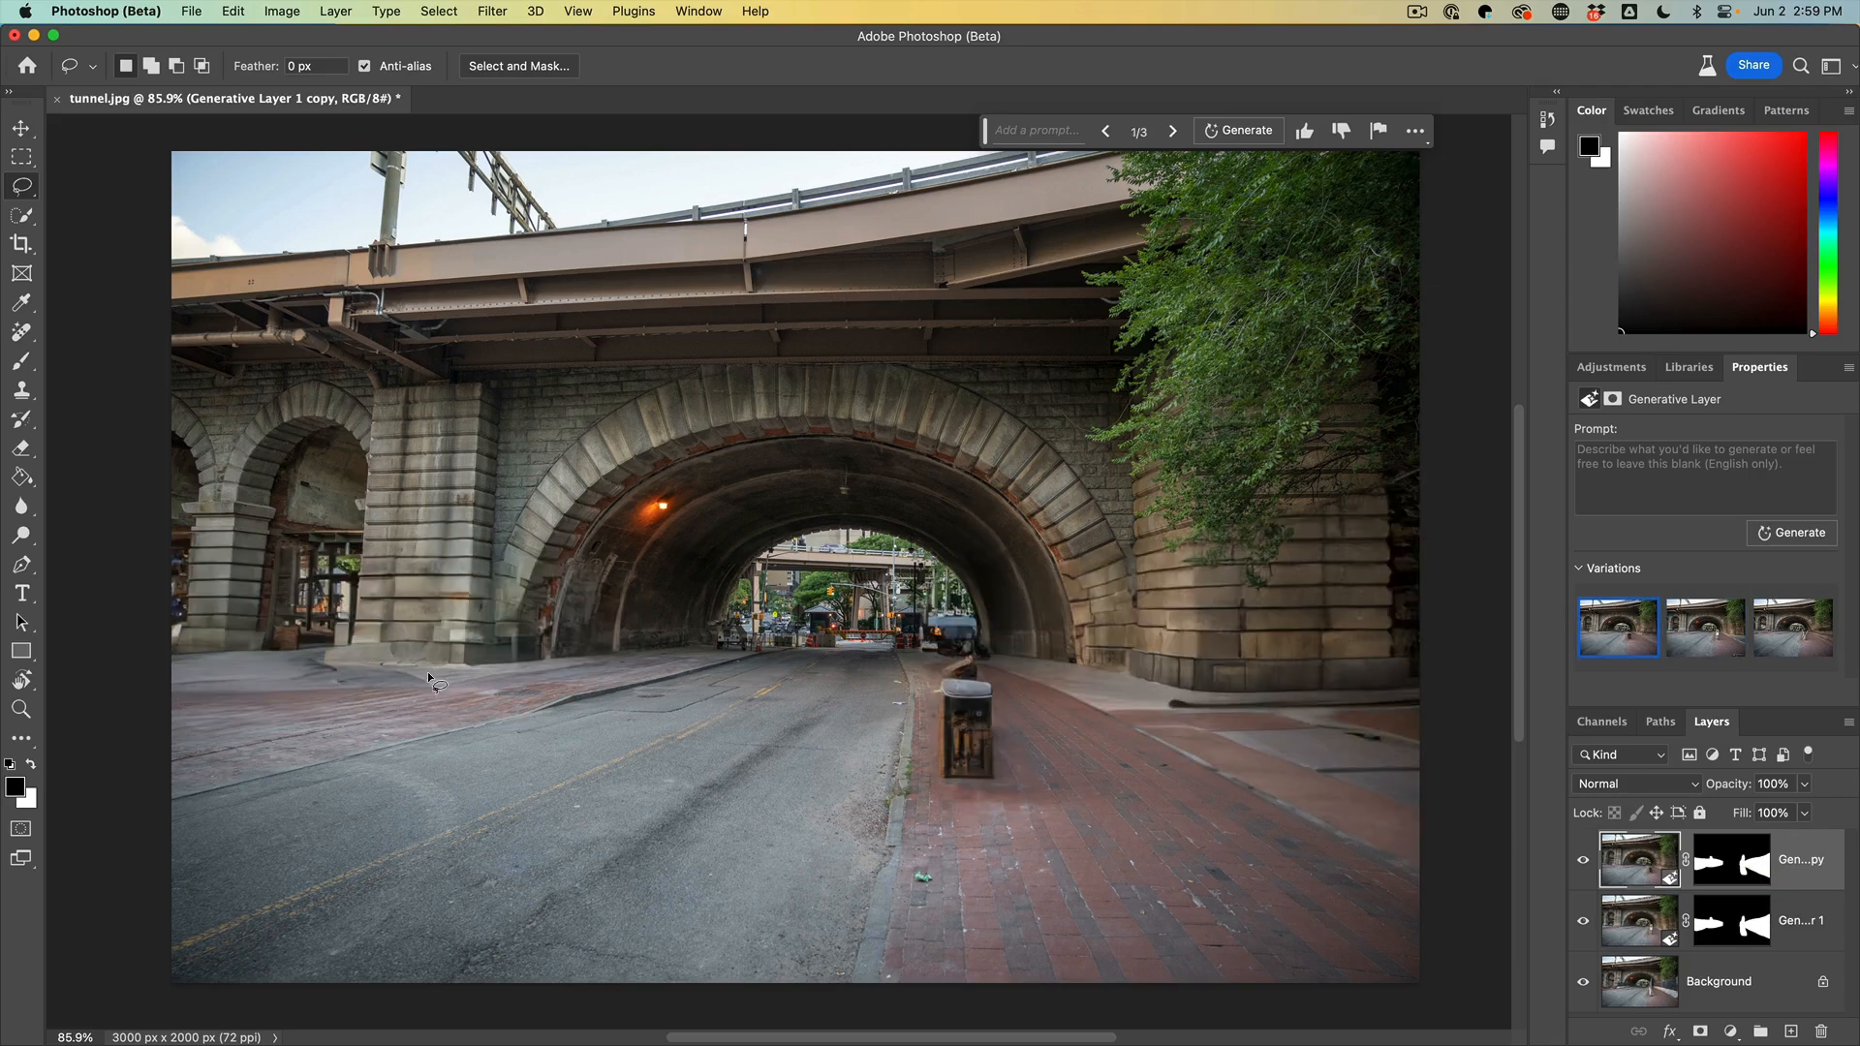
# Hide the duplicate layer to inspect the original generative layer beneath it, then show the duplicate again.
pyautogui.click(1587, 865)
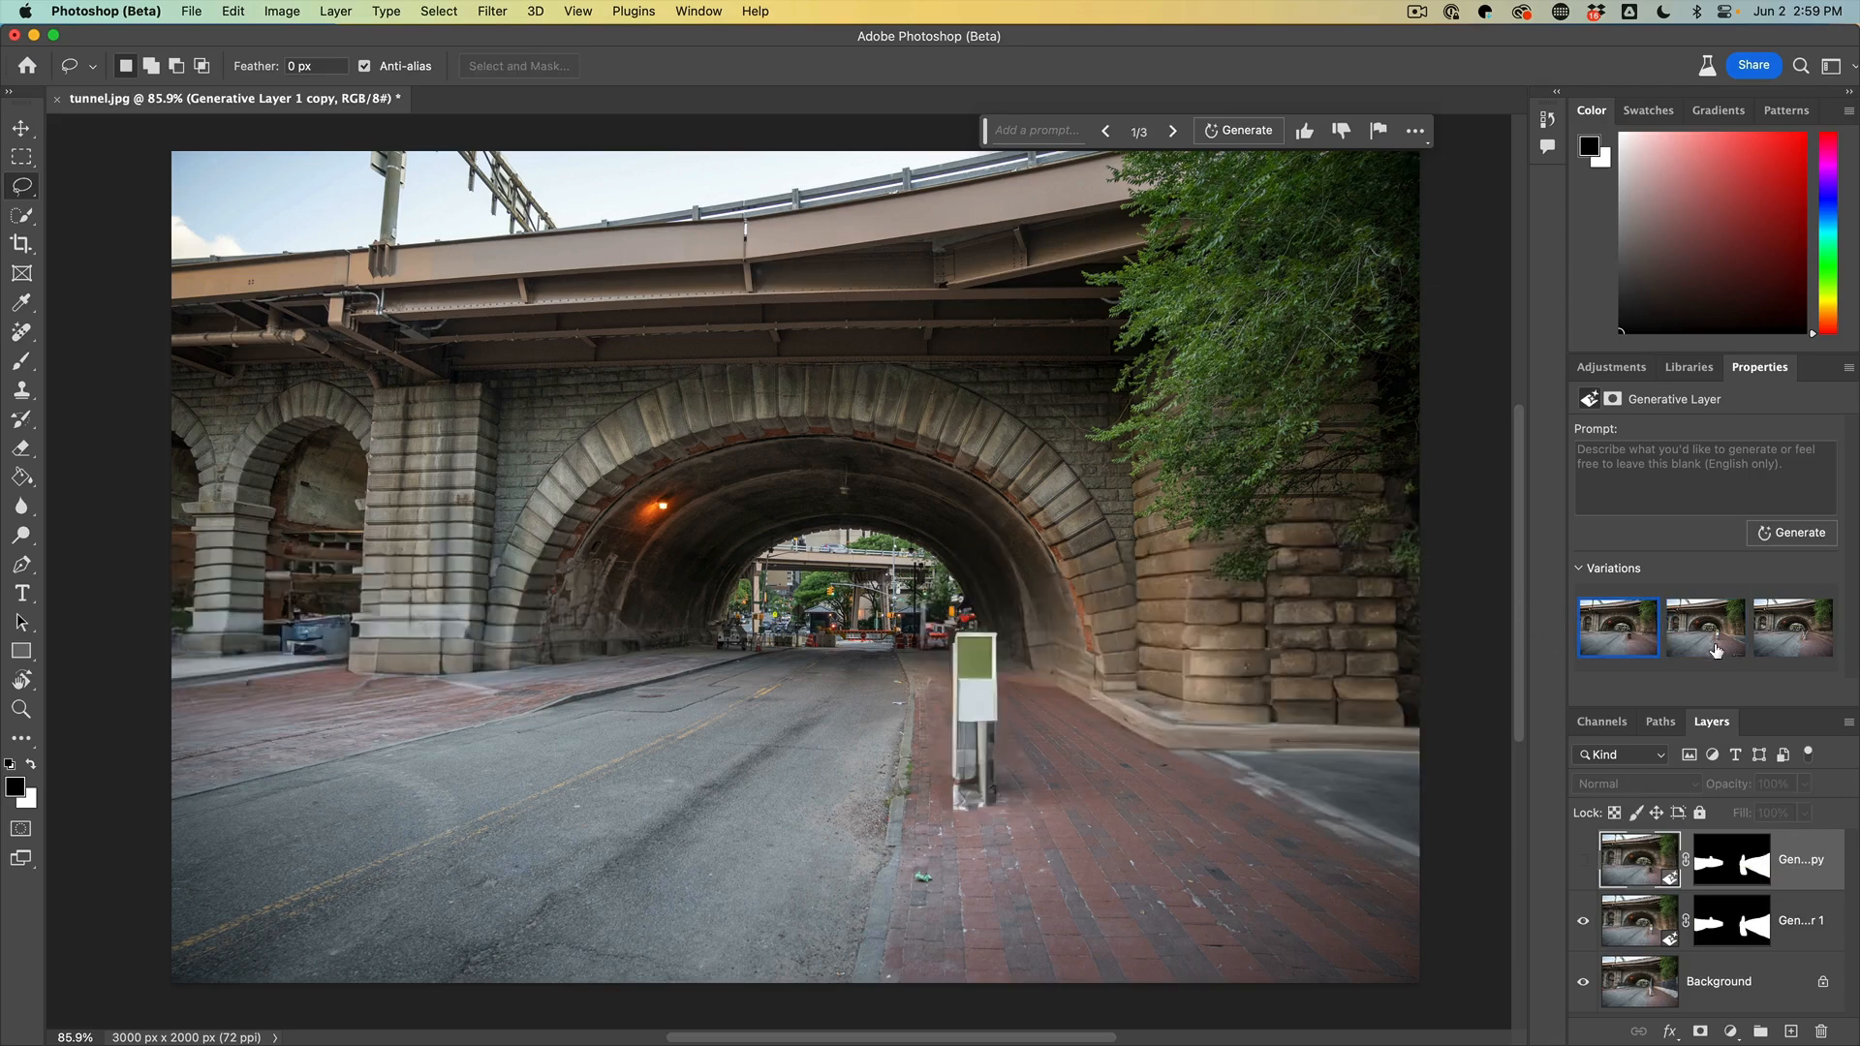
pyautogui.click(1642, 932)
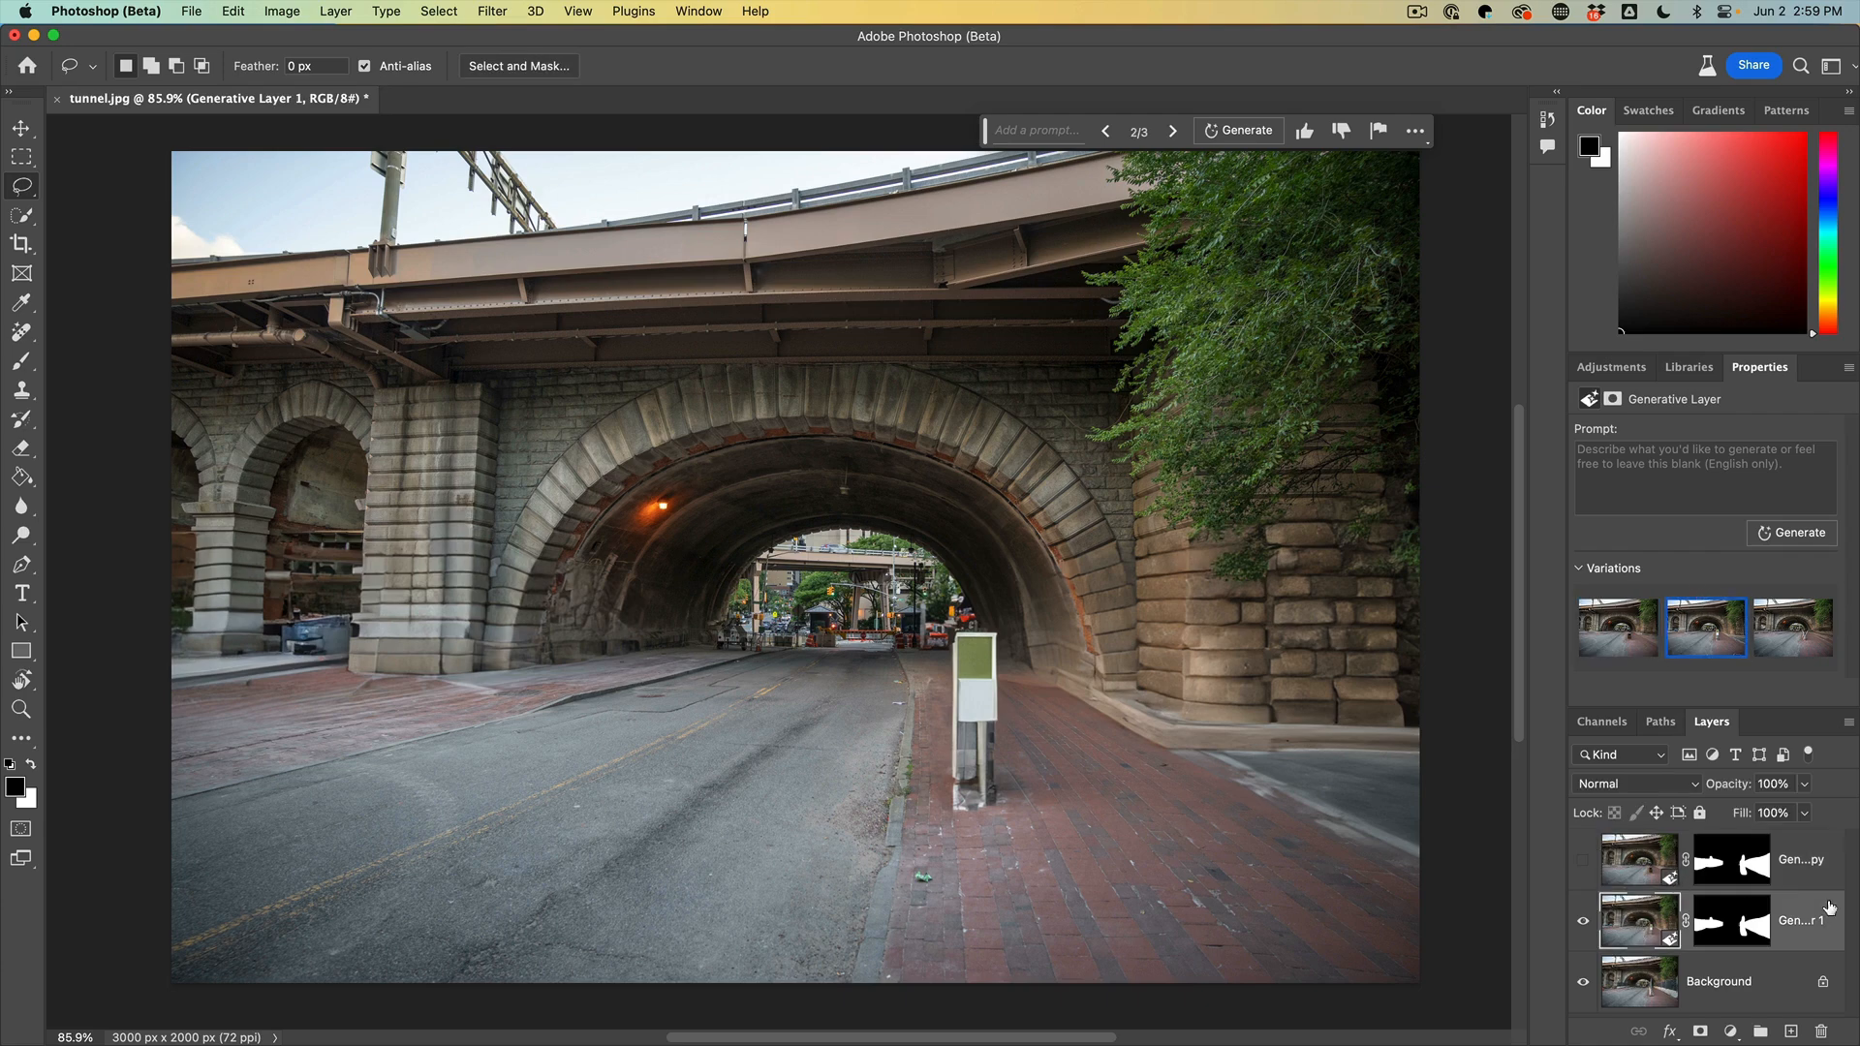
pyautogui.moveTo(1713, 648)
pyautogui.click(1584, 861)
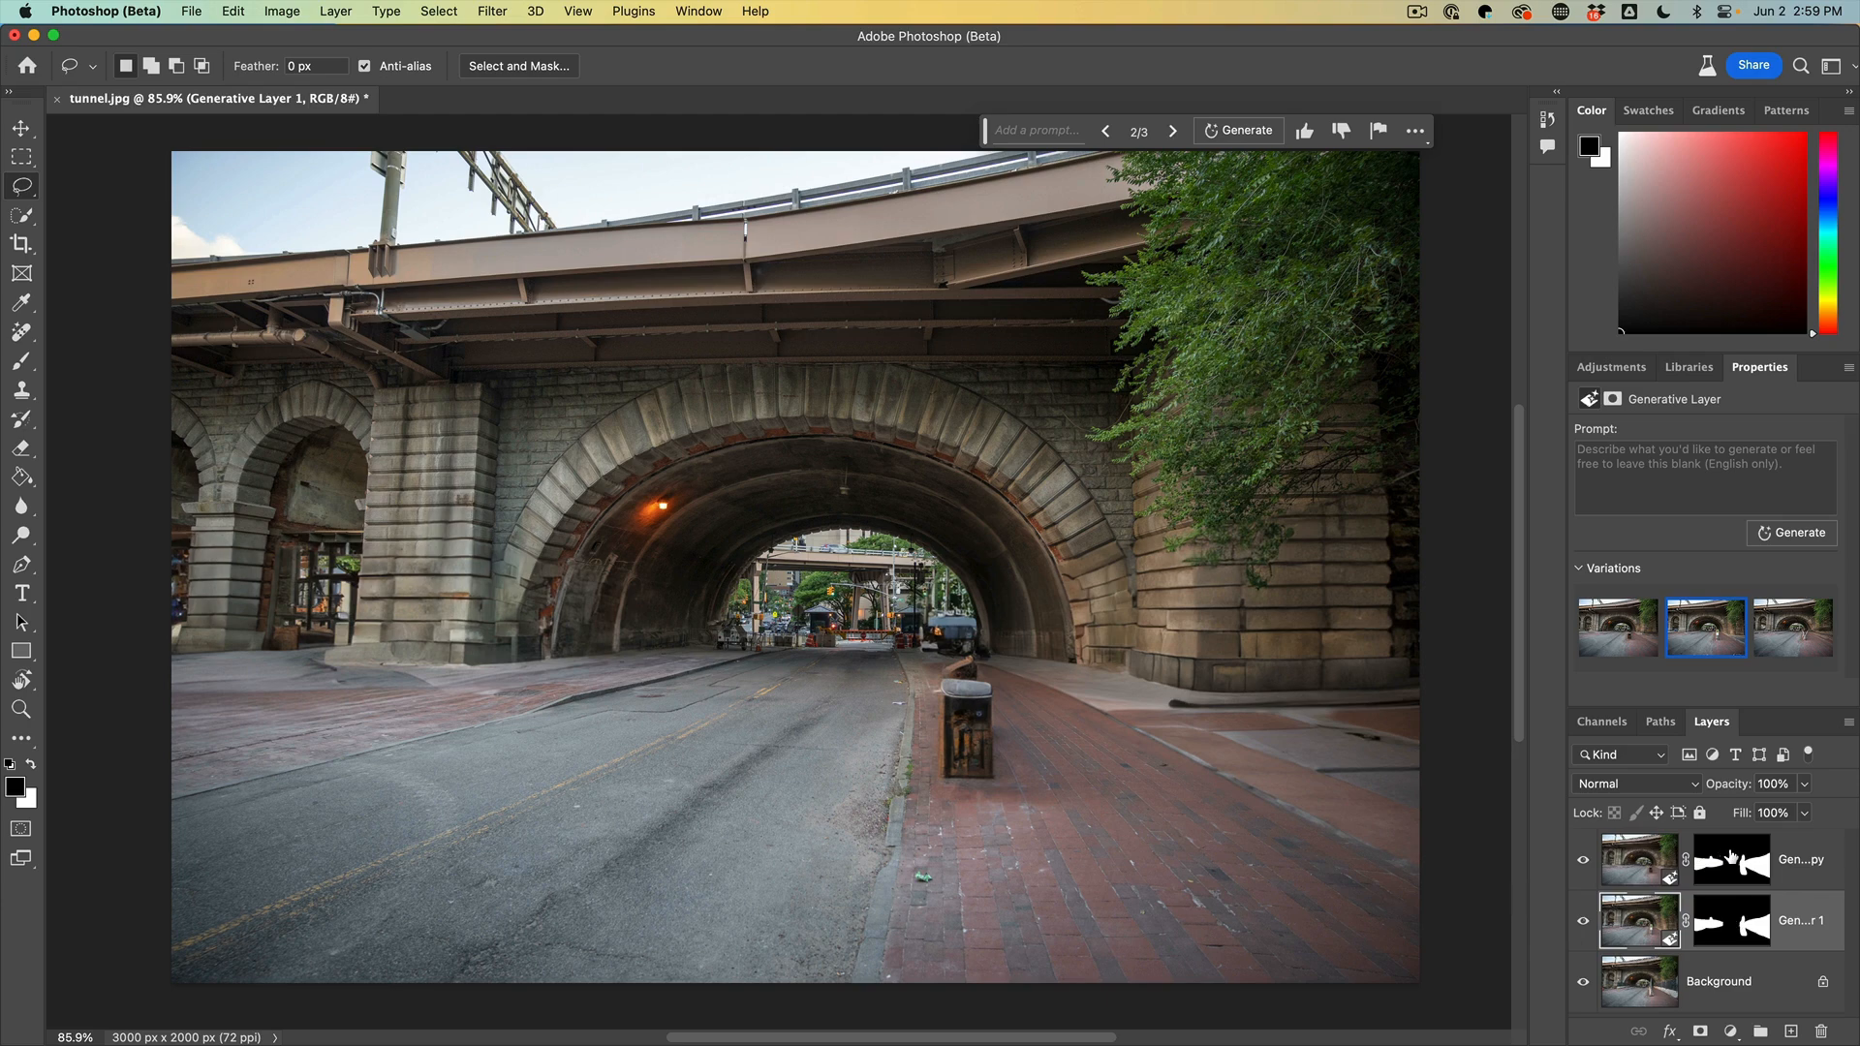
# Target the duplicate layer's mask and toggle that layer off and on to compare it with the layer below.
pyautogui.click(1731, 857)
pyautogui.click(1583, 859)
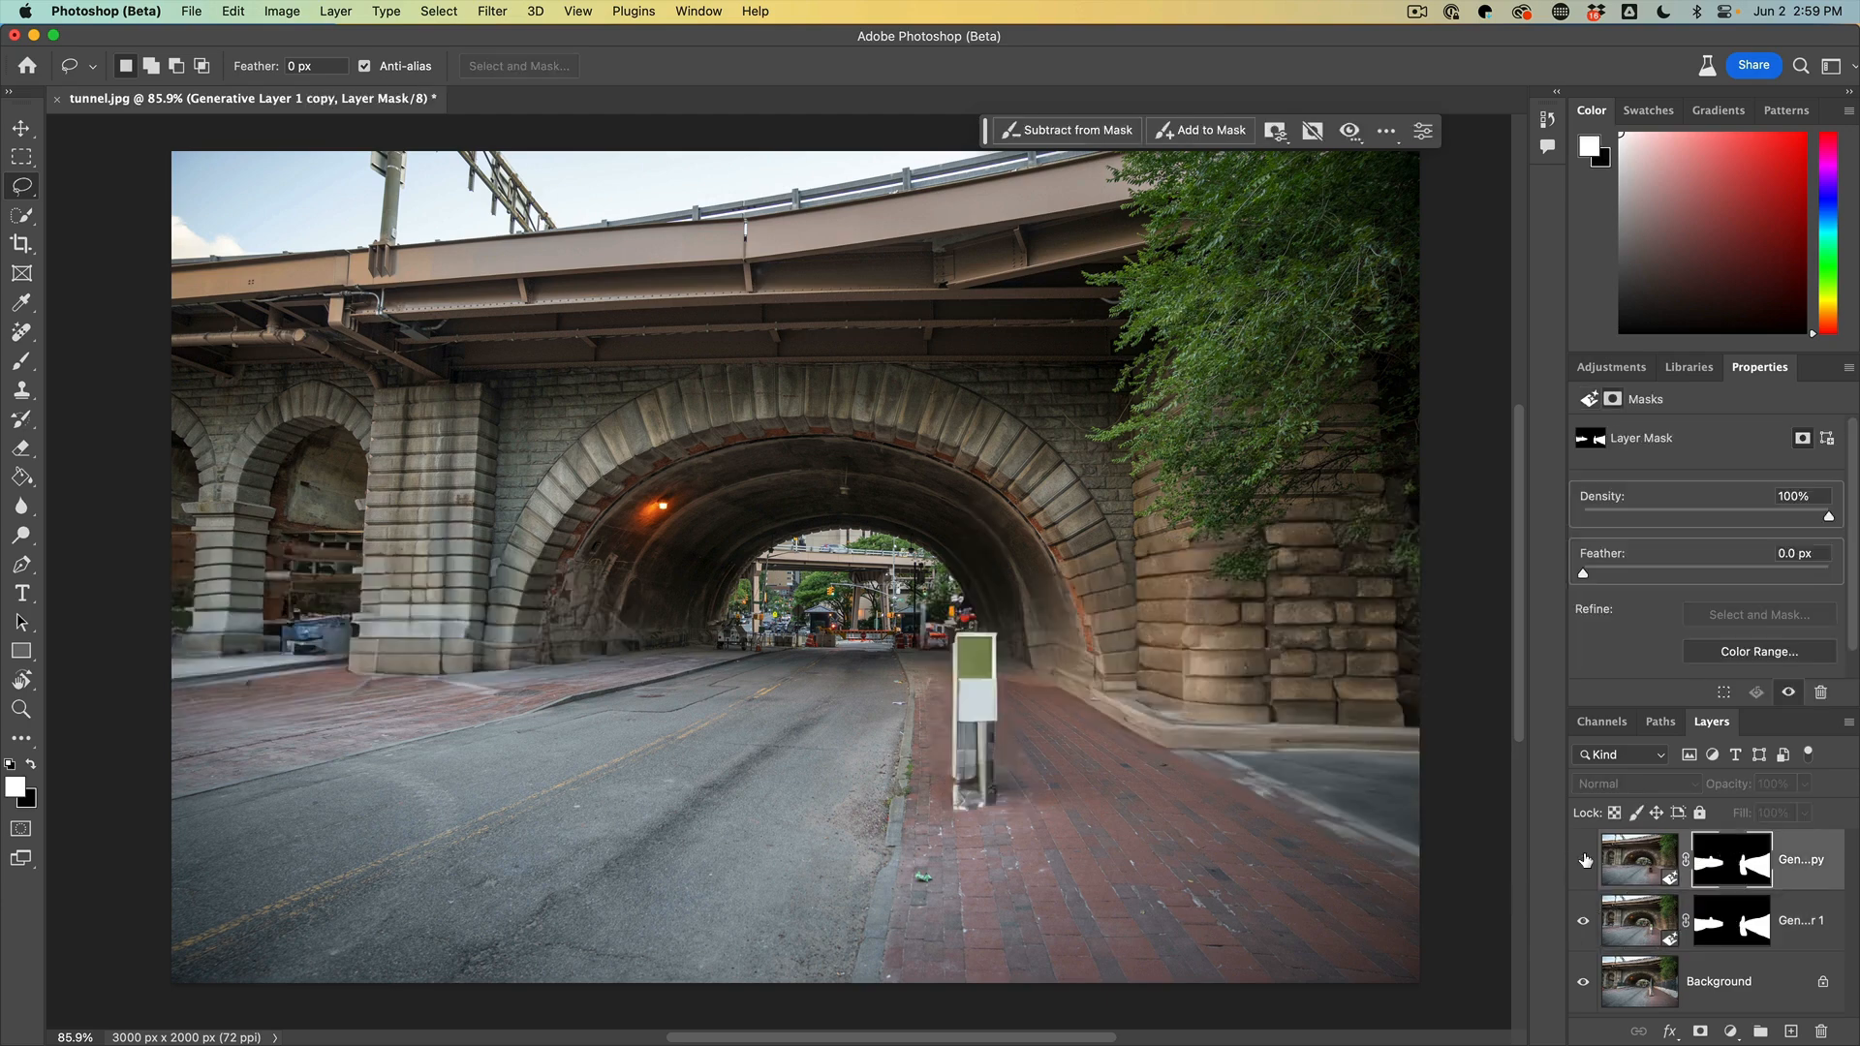
pyautogui.click(1583, 859)
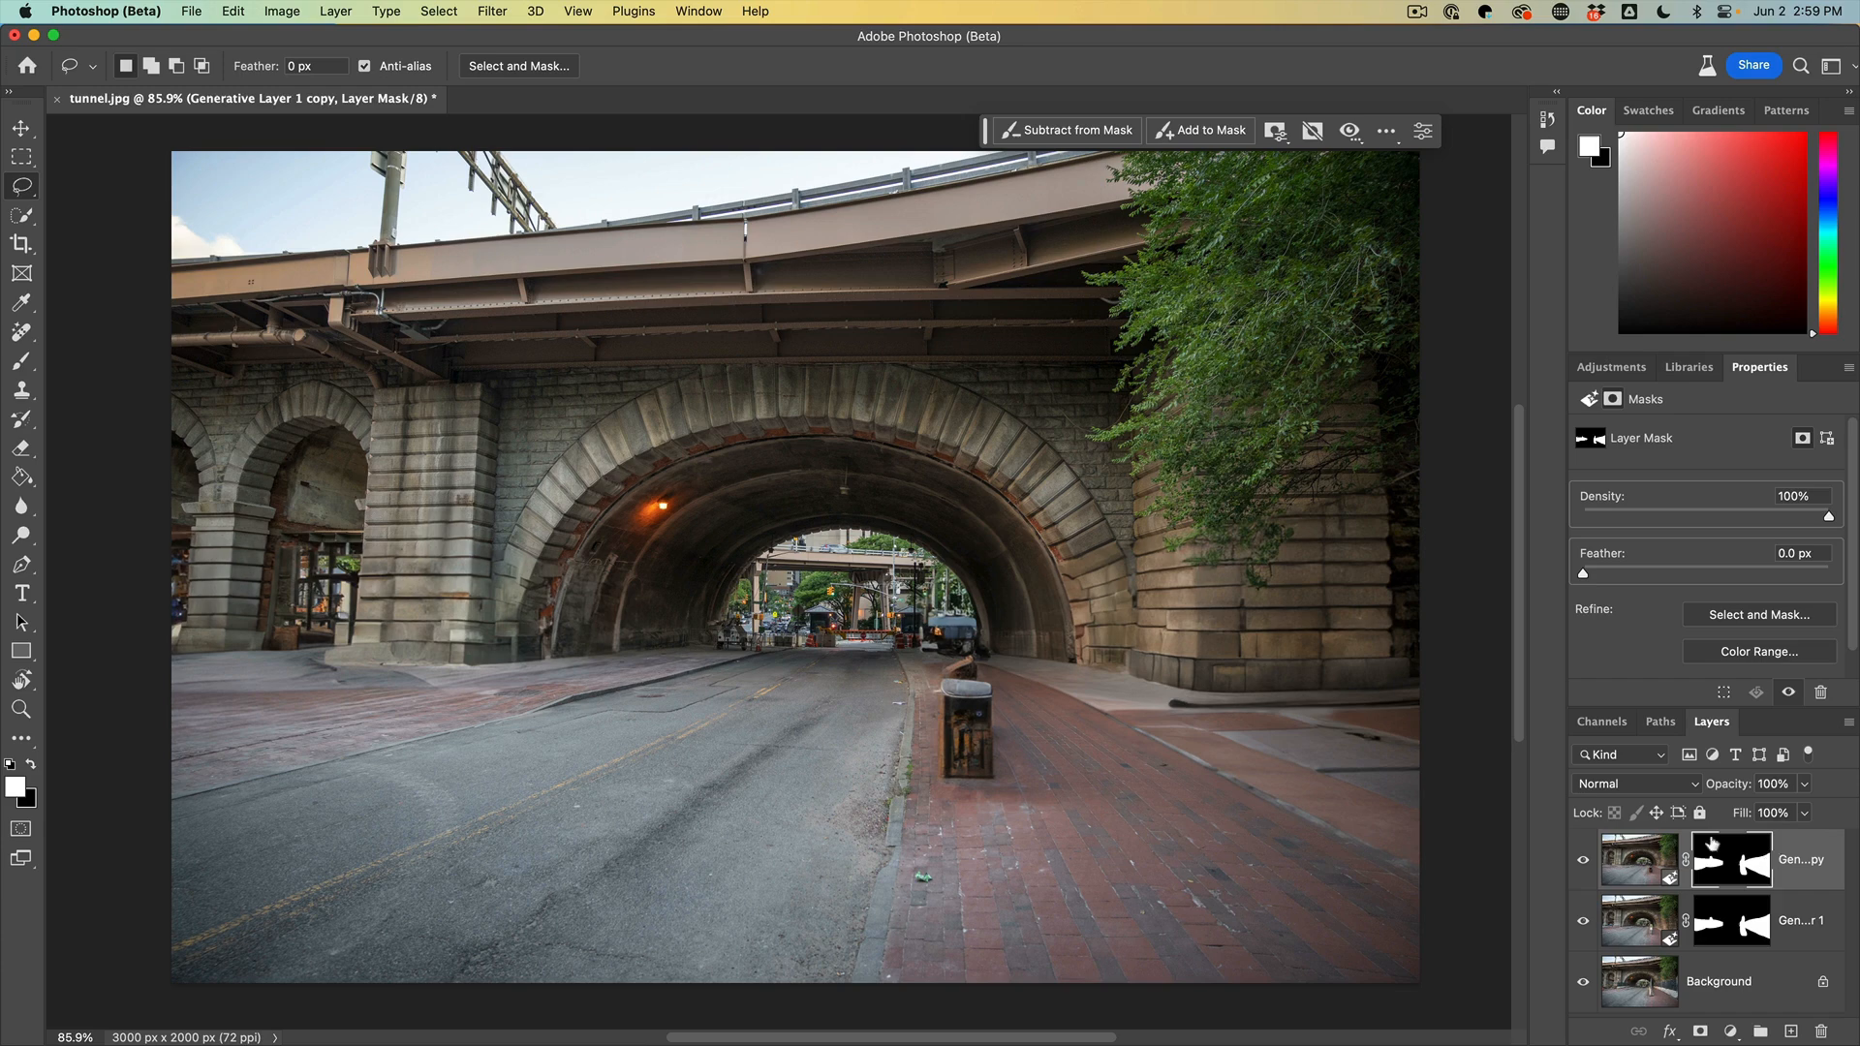
# Paint black with a 250 px brush on the duplicate layer's mask over the trash bin to reveal the layer below.
pyautogui.click(21, 363)
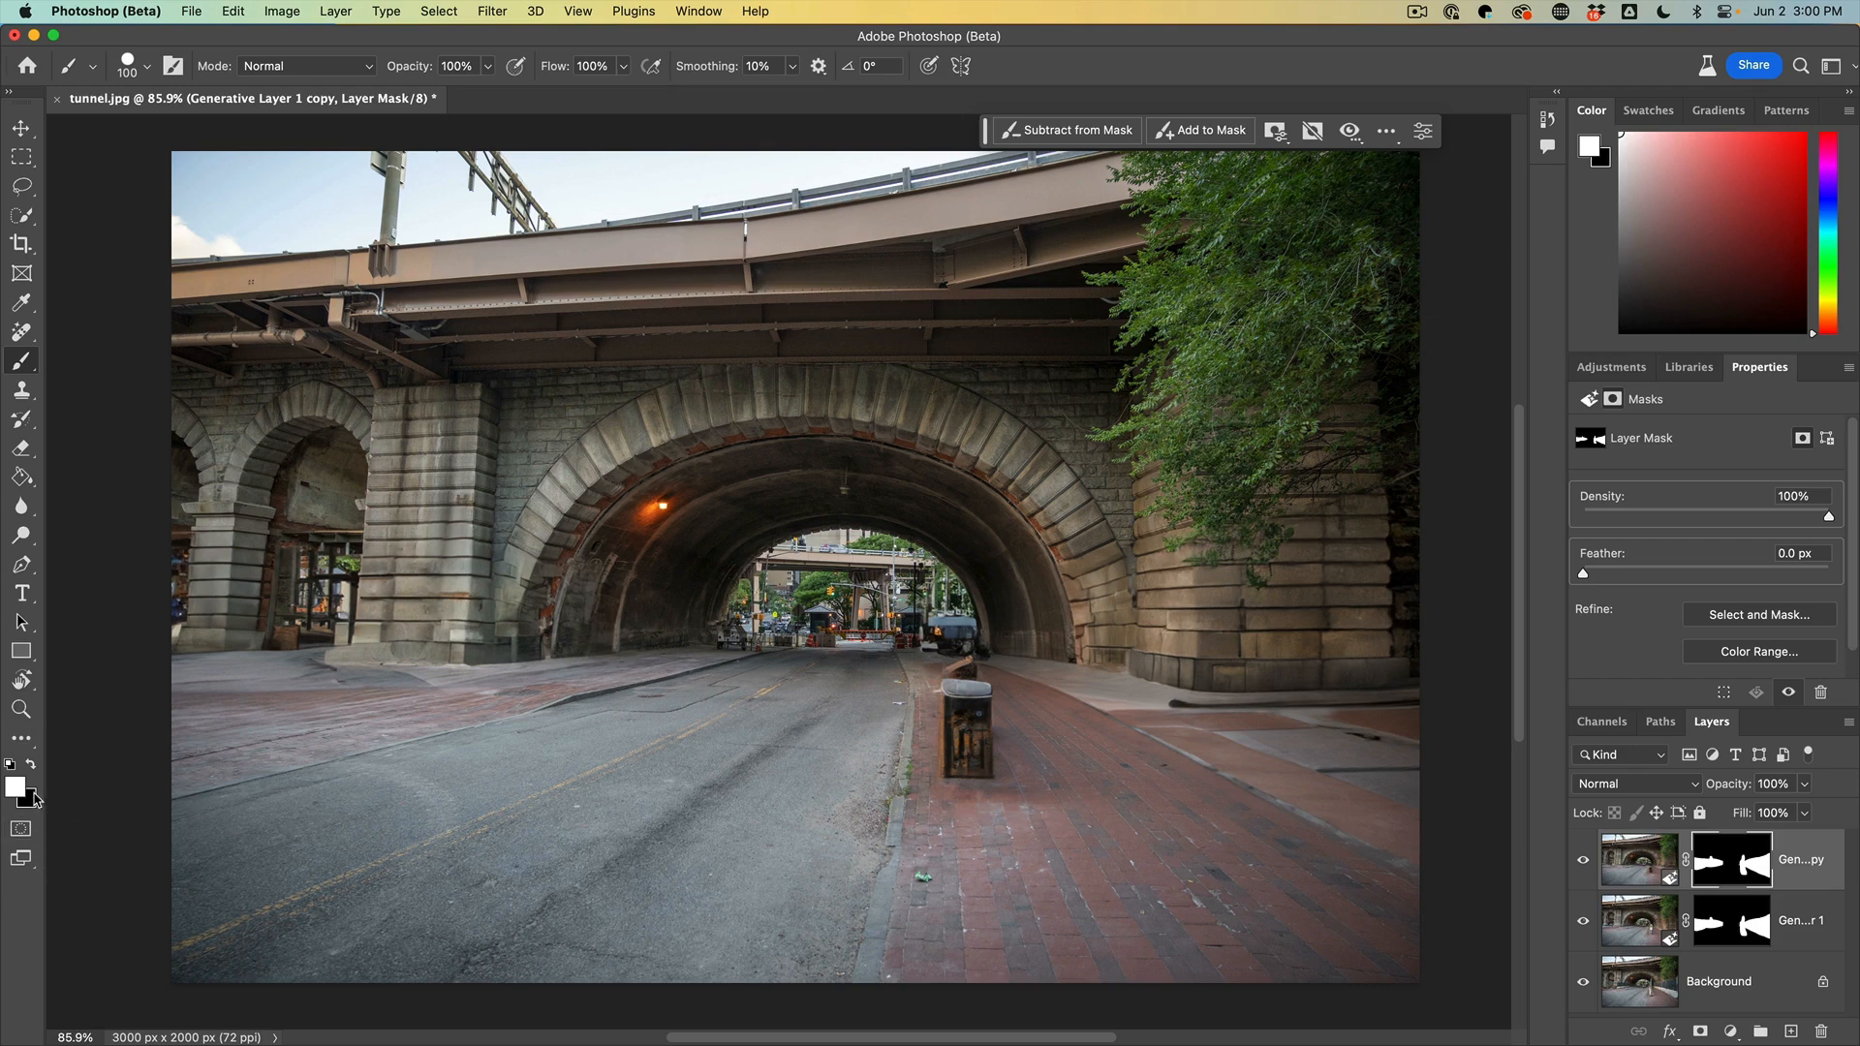
pyautogui.click(33, 767)
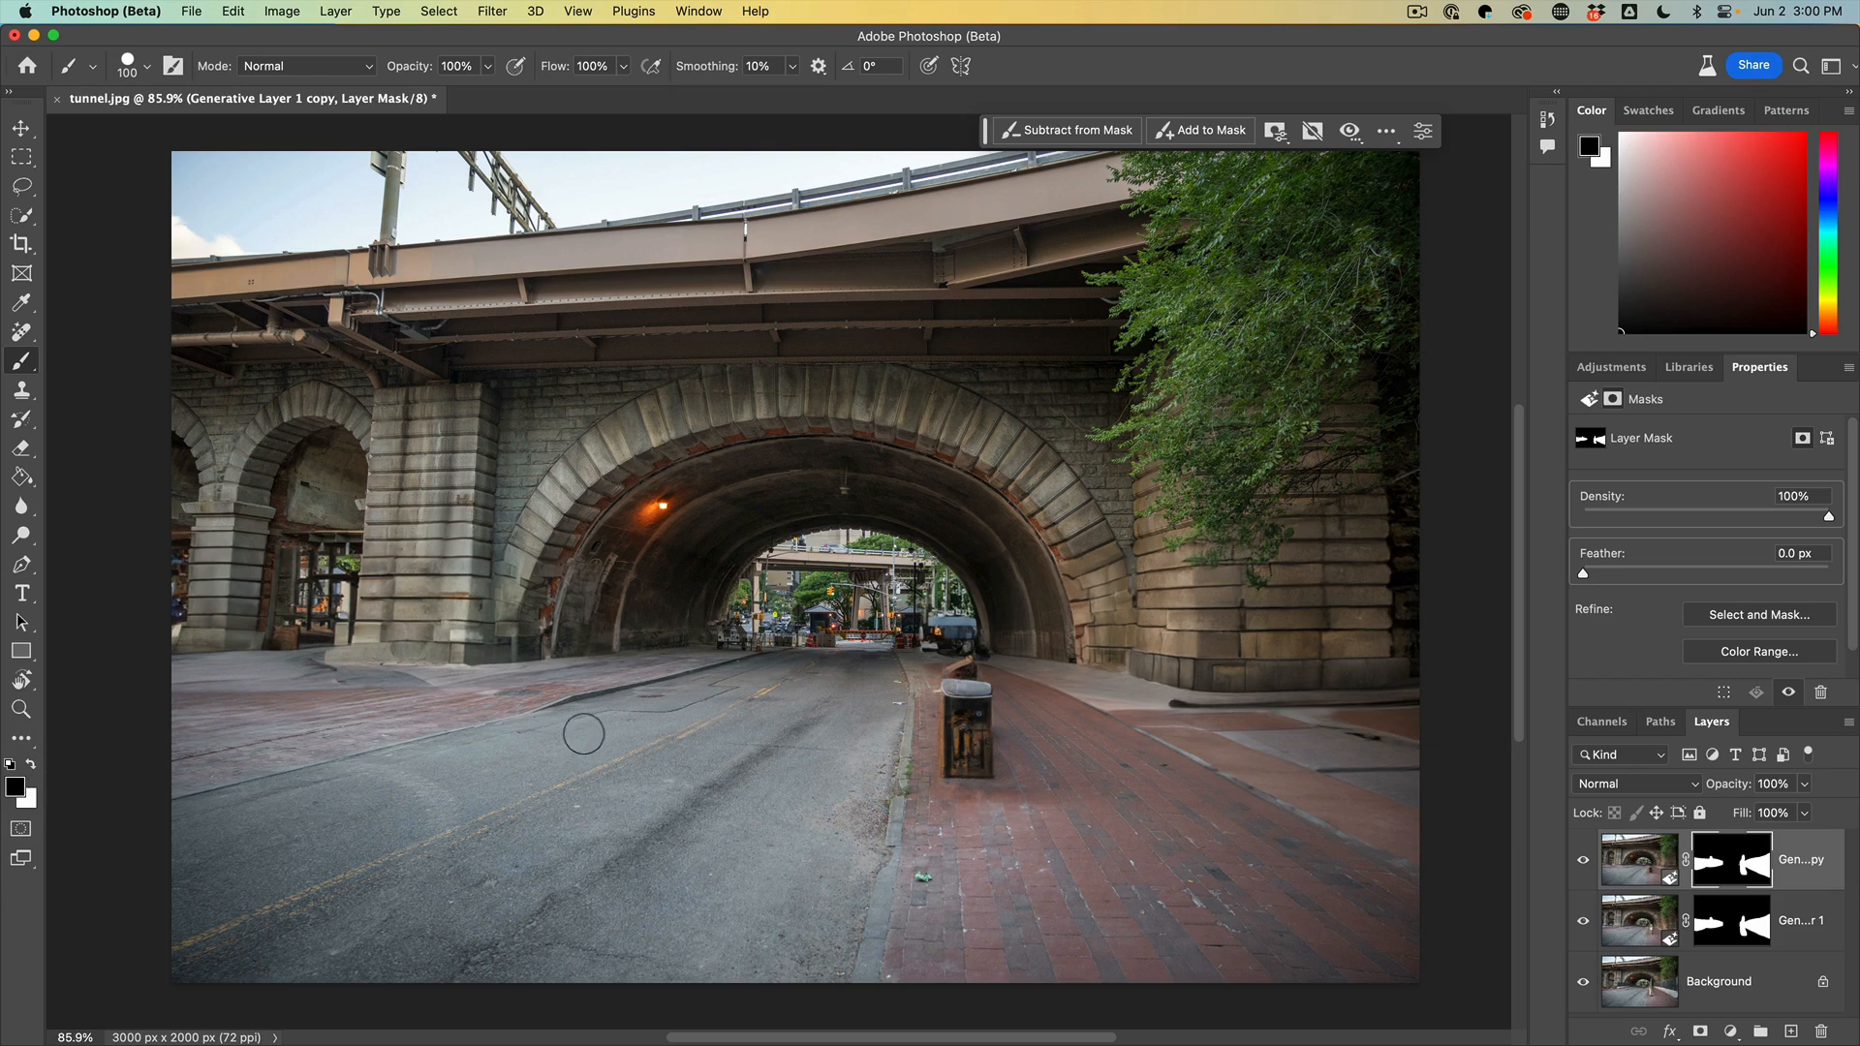
pyautogui.press(']')
pyautogui.press(']')
pyautogui.press(']')
pyautogui.press(']')
pyautogui.press(']')
pyautogui.moveTo(933, 707)
pyautogui.mouseDown()
pyautogui.moveTo(981, 687)
pyautogui.moveTo(950, 682)
pyautogui.moveTo(931, 721)
pyautogui.moveTo(981, 810)
pyautogui.moveTo(977, 645)
pyautogui.moveTo(977, 665)
pyautogui.moveTo(939, 604)
pyautogui.moveTo(851, 570)
pyautogui.moveTo(918, 705)
pyautogui.mouseUp()
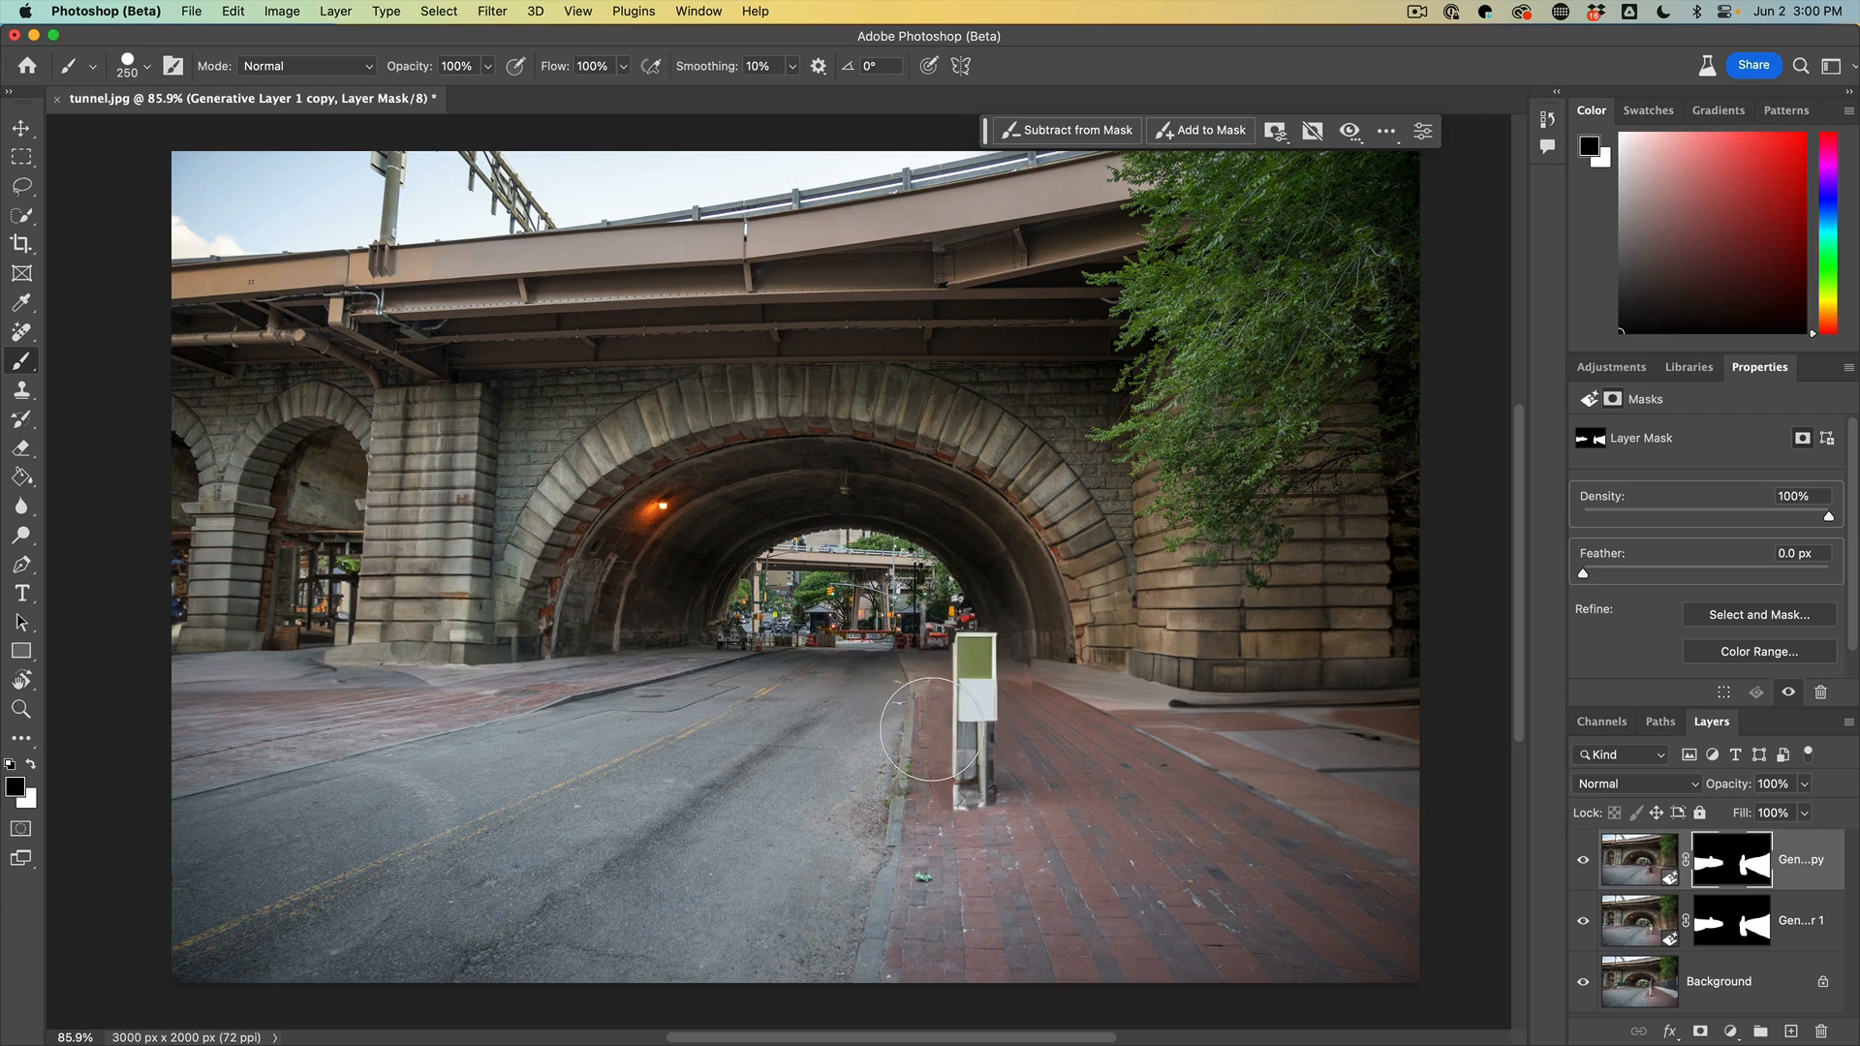